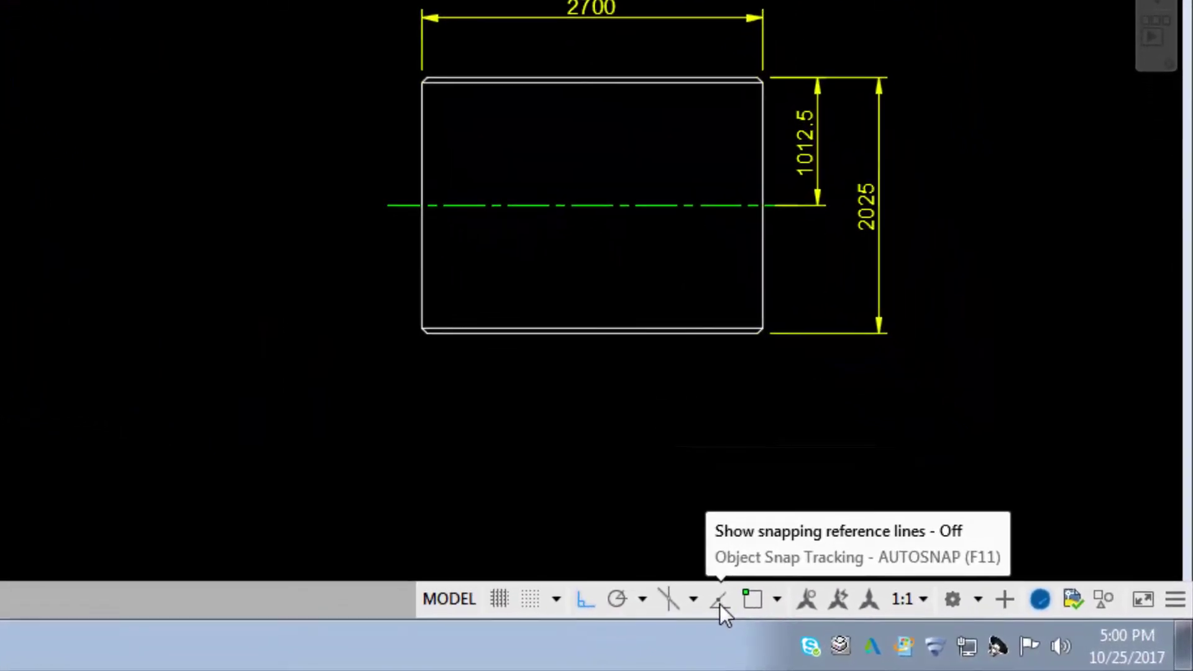
Turn on object snap tracking and Endpoint, Midpoint and Intersection snaps, and switch Ortho off.
click(720, 600)
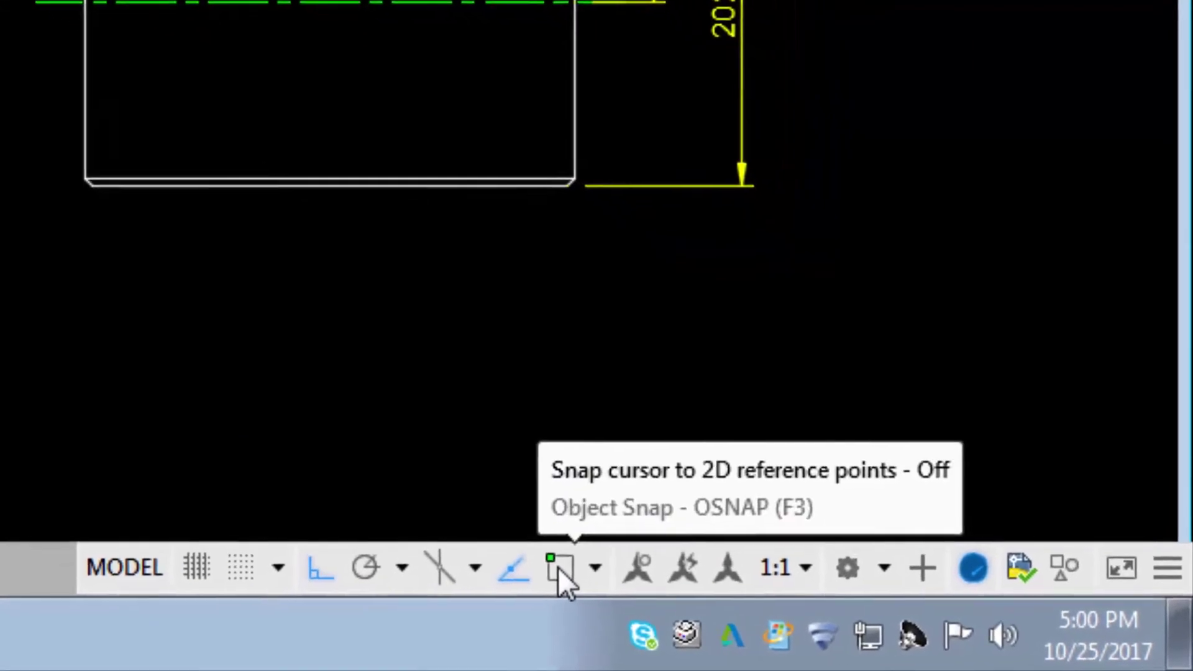
right_click(559, 569)
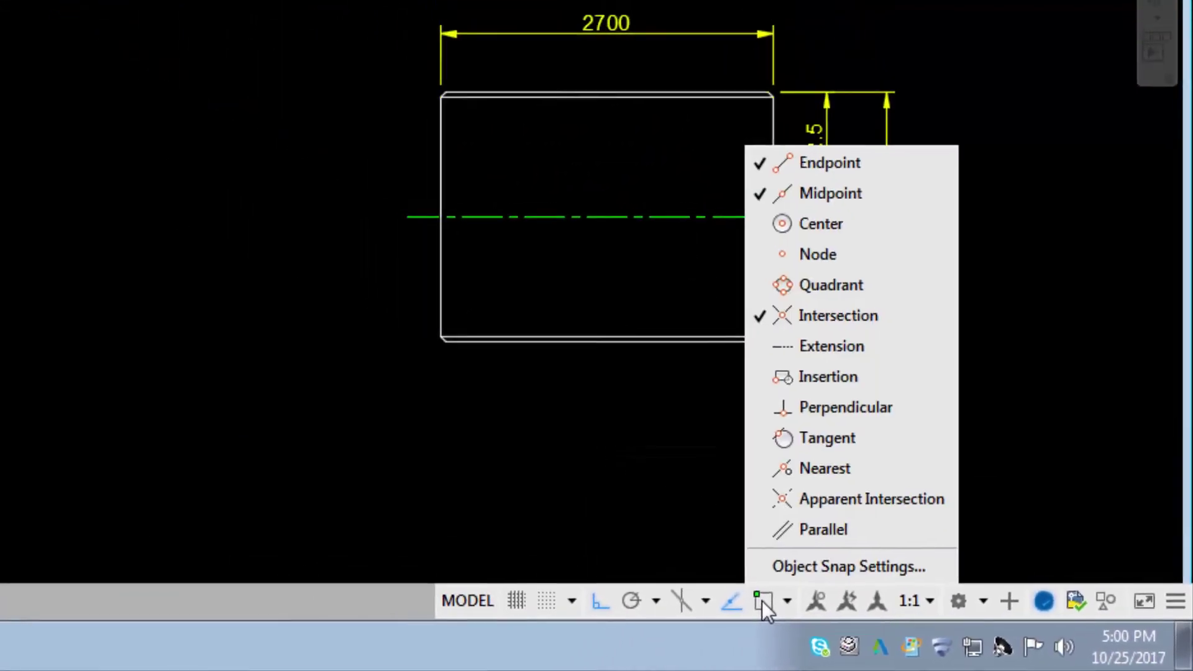
click(821, 566)
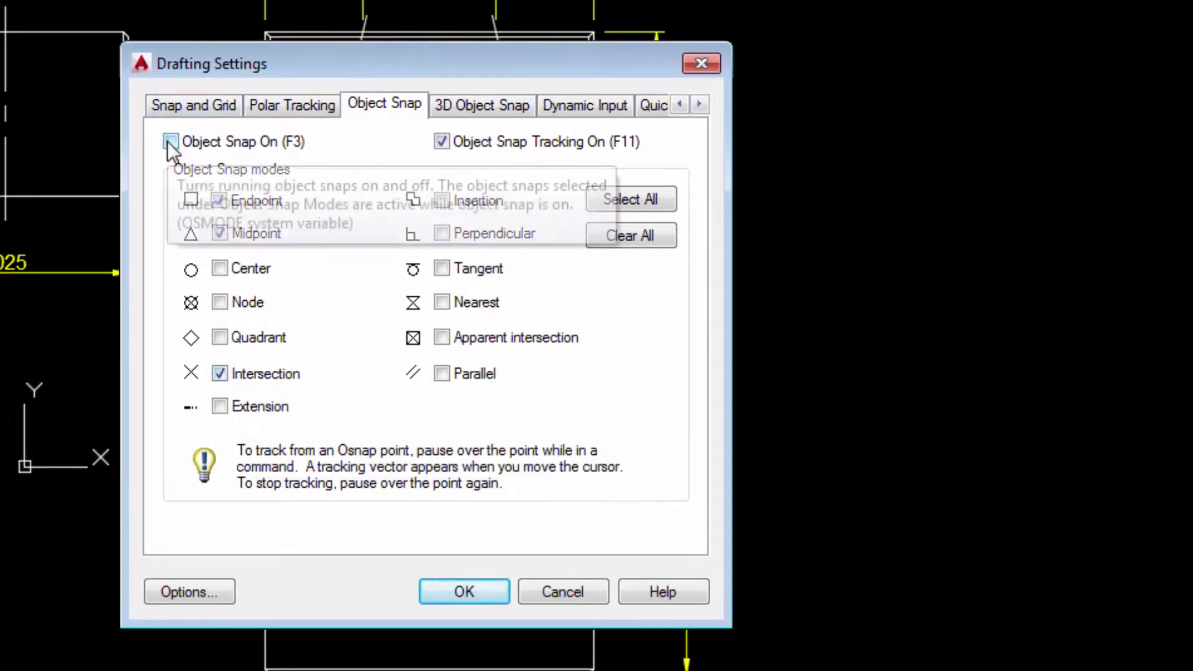
click(169, 142)
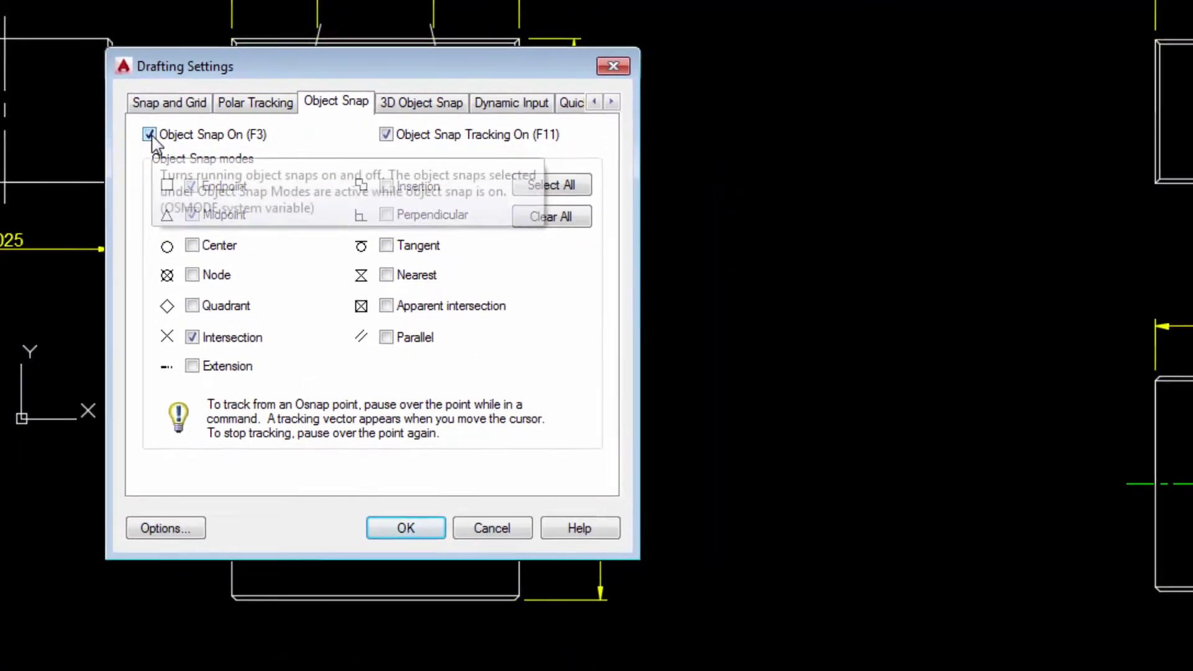
click(432, 530)
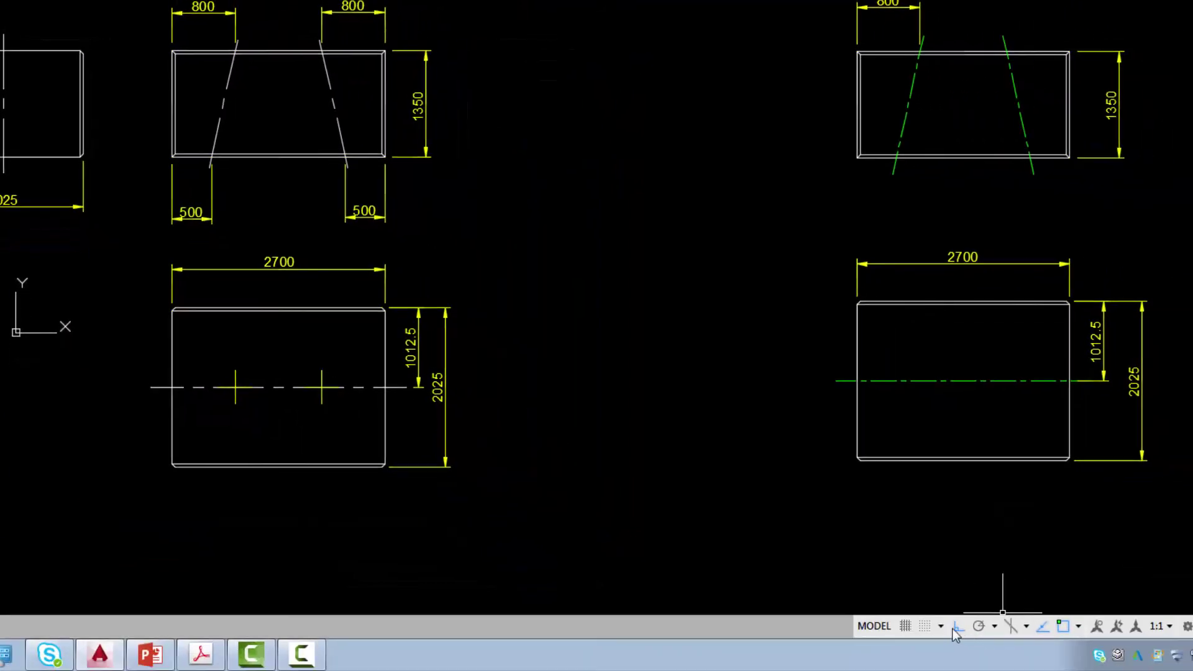
click(957, 628)
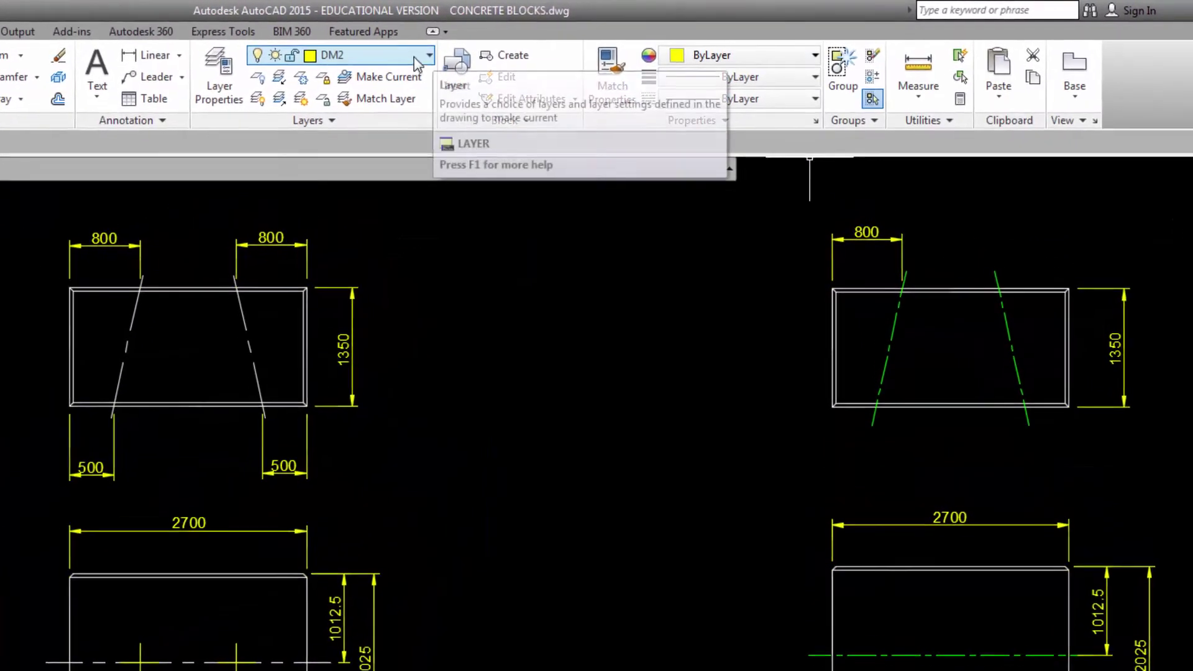
Make layer 0 current and start the Rectangle command.
click(413, 57)
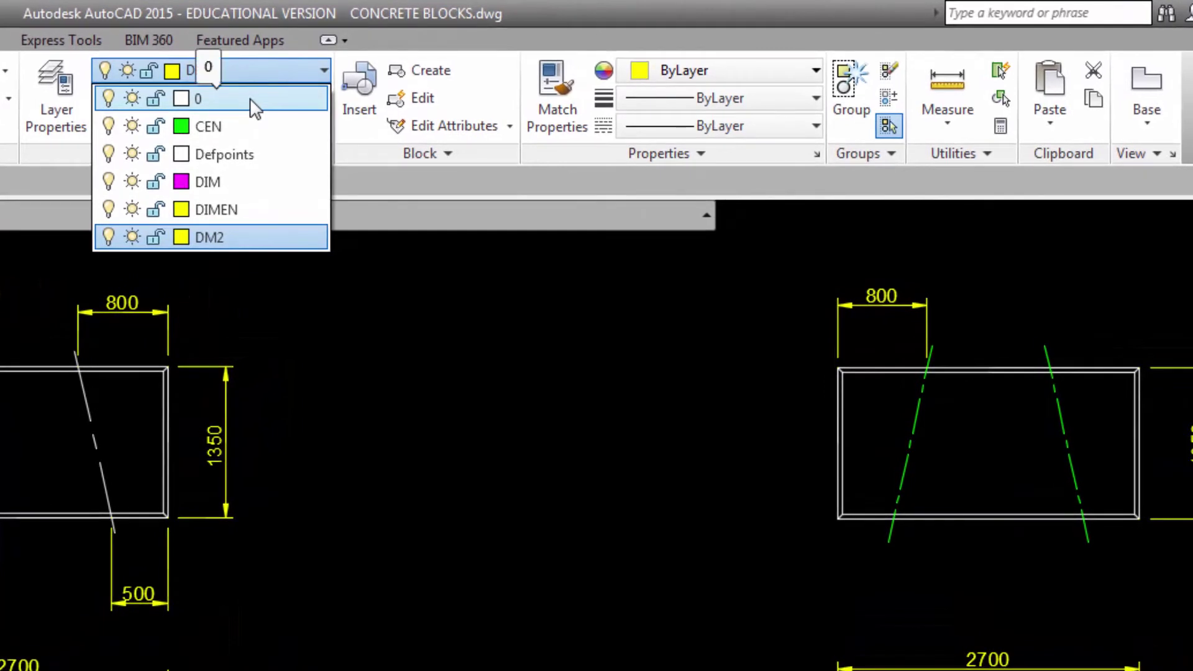
click(249, 99)
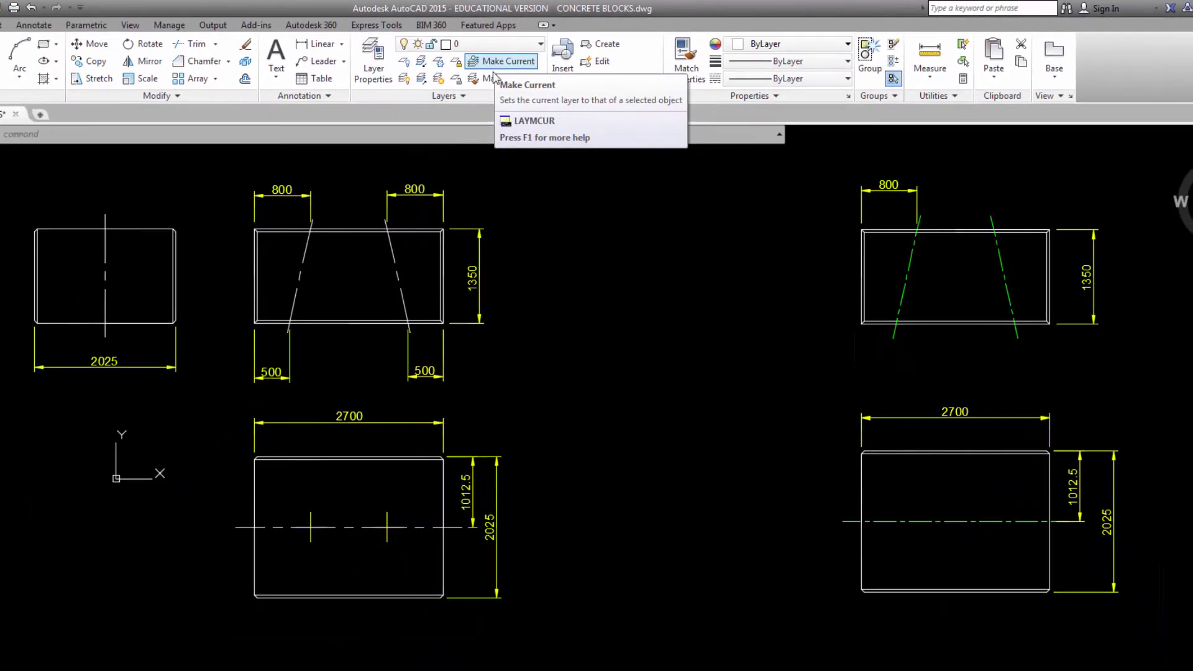
click(44, 79)
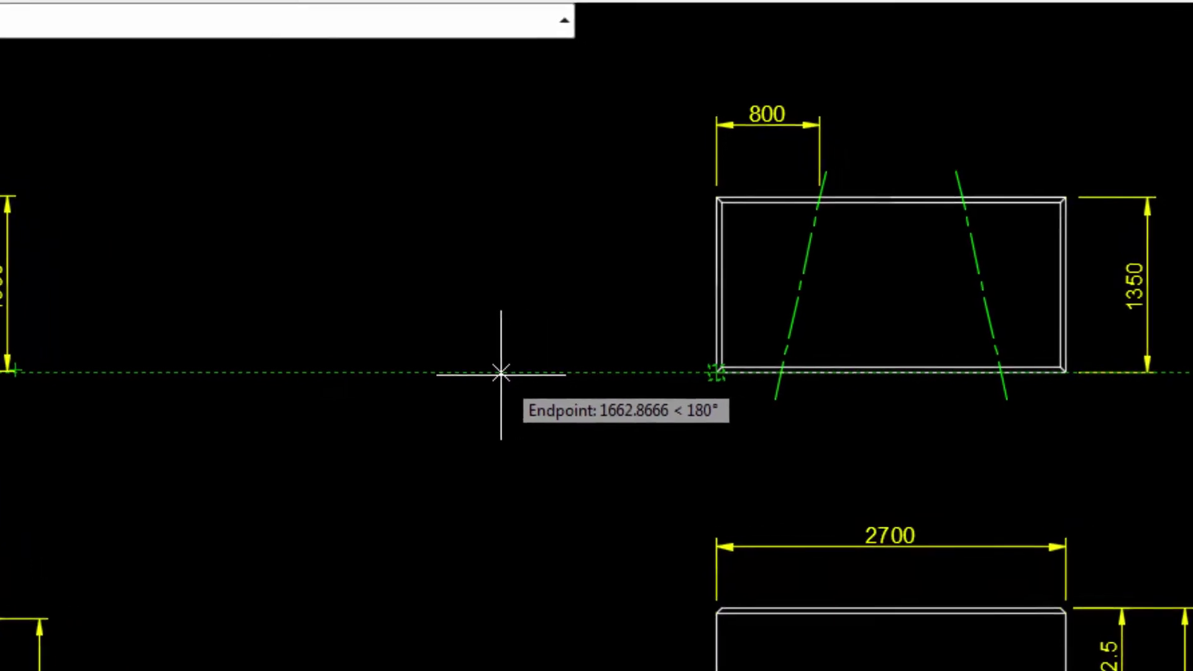
Draw a -2025 by 1350 rectangle from a corner on the tracking line beside the existing block.
click(461, 376)
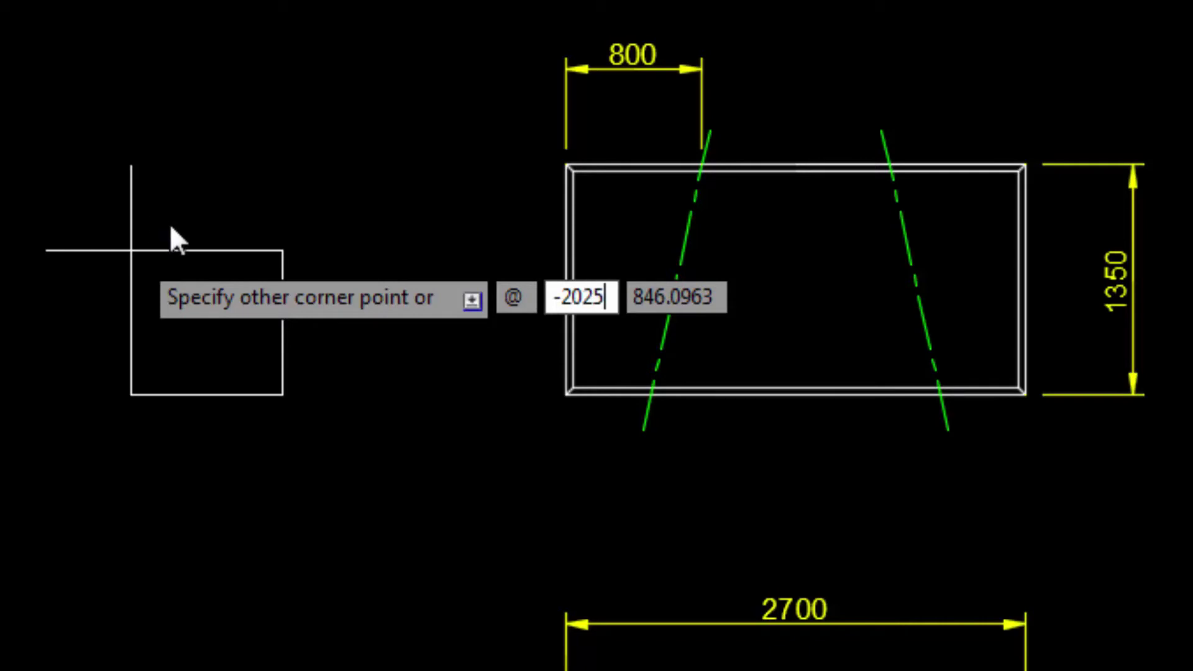
key(Tab)
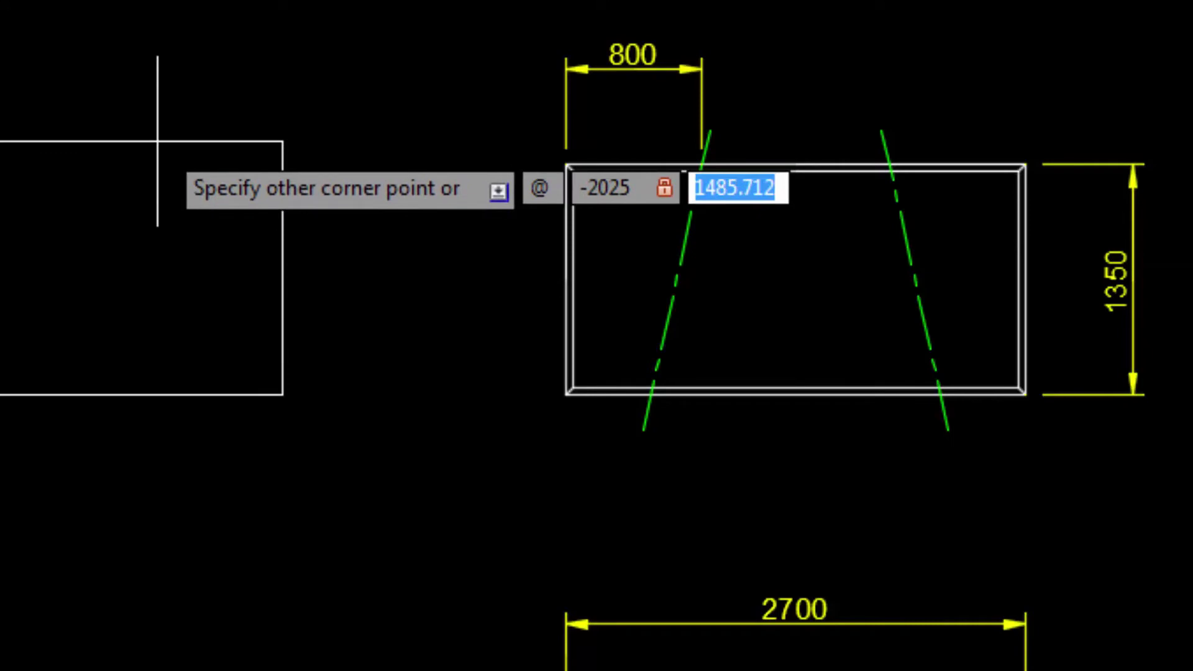
text(1350)
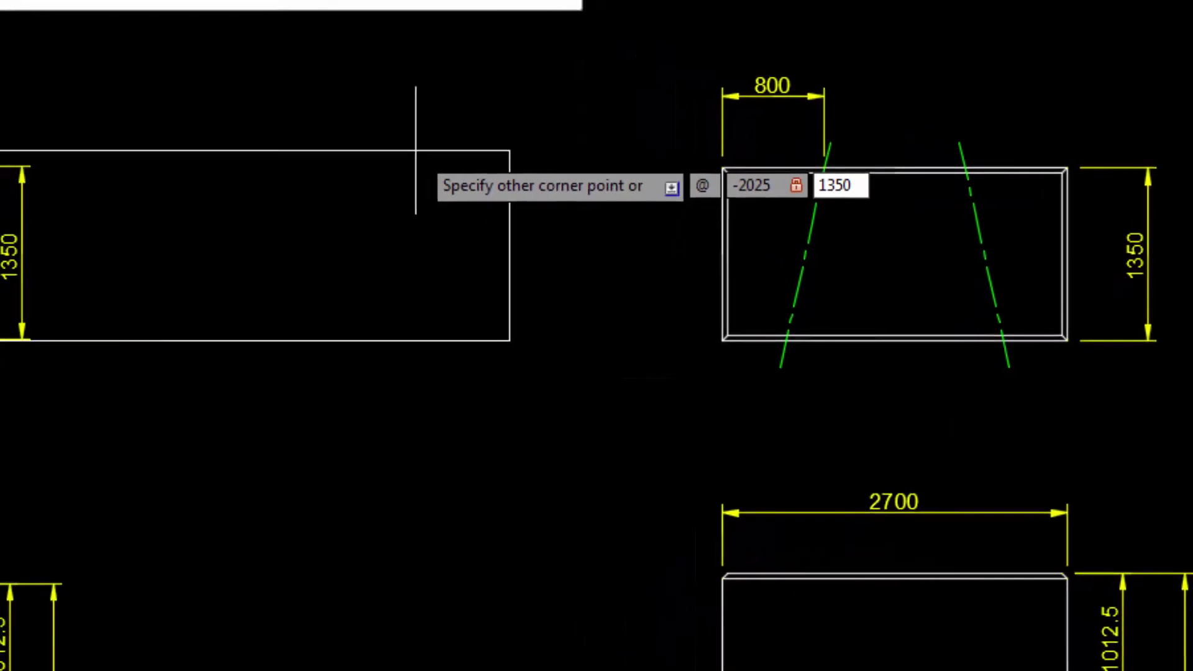
key(Return)
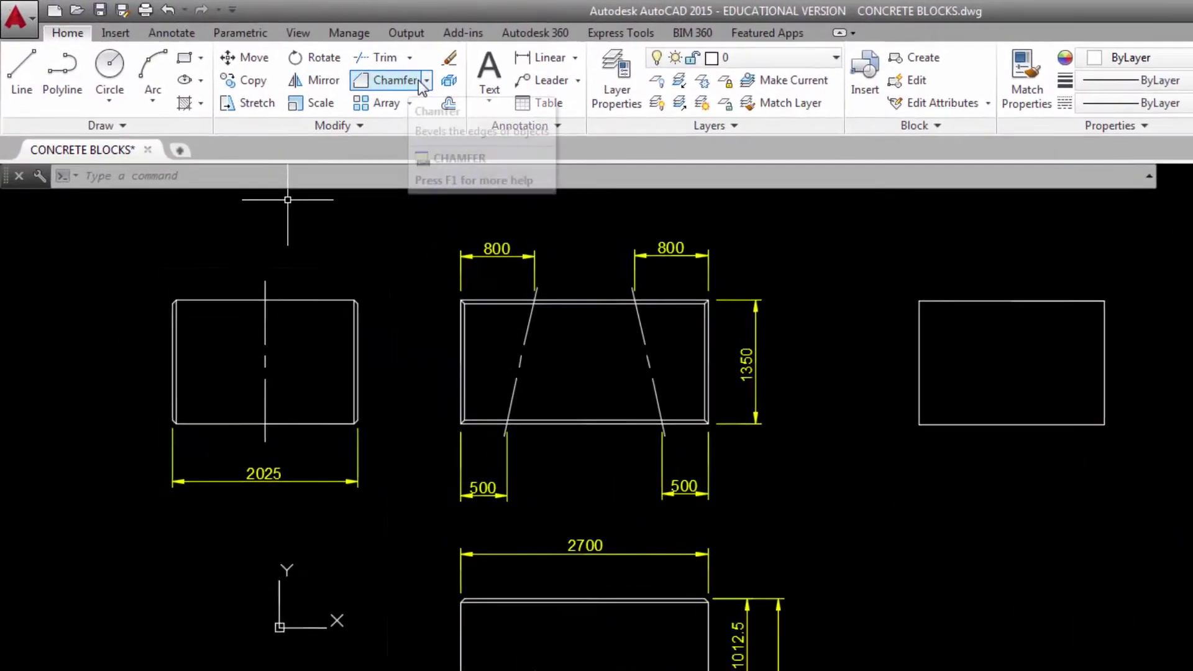
Chamfer all four corners of the 2025 by 1350 rectangle at once with the Polyline option.
click(427, 81)
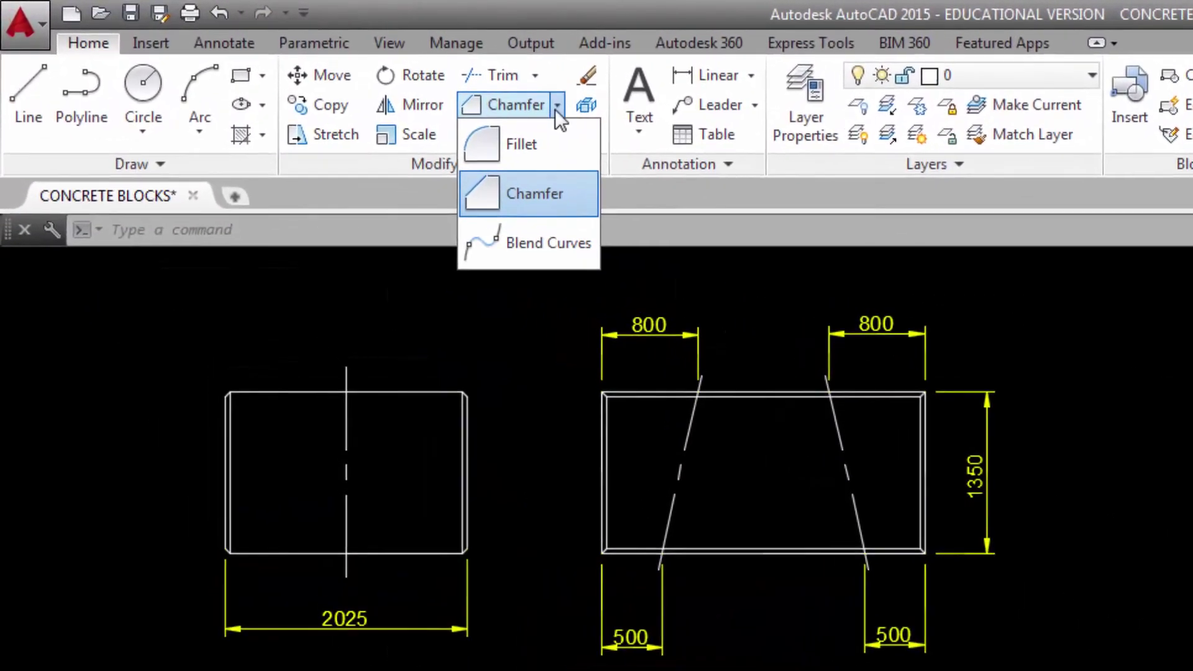
click(387, 129)
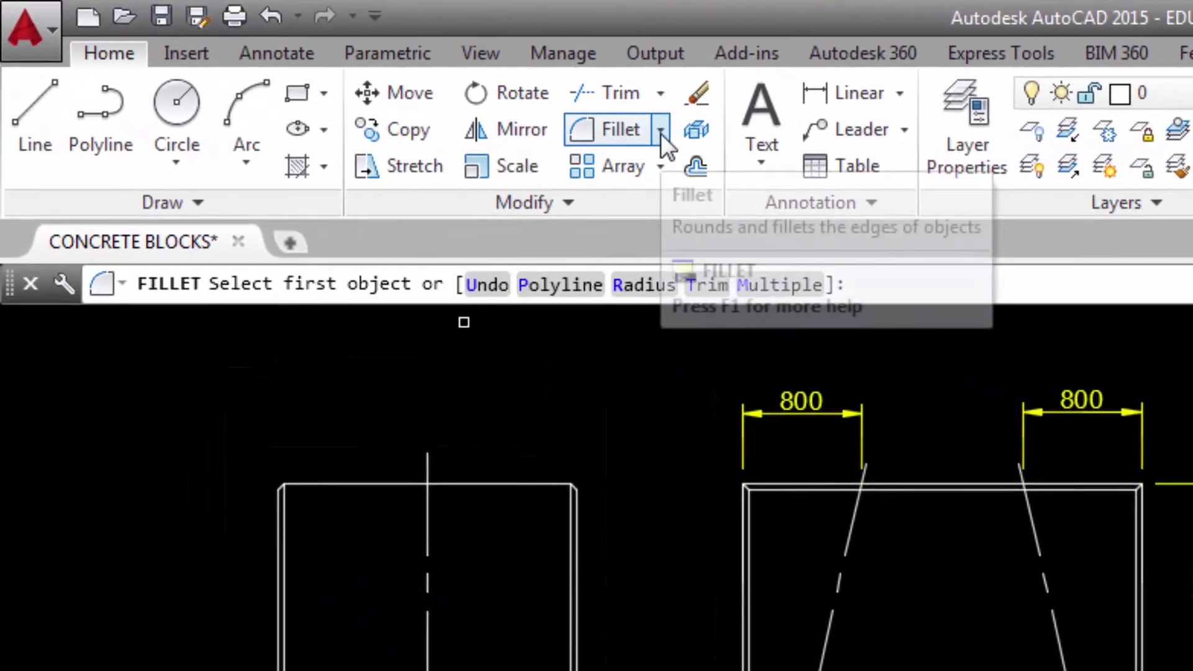
click(577, 113)
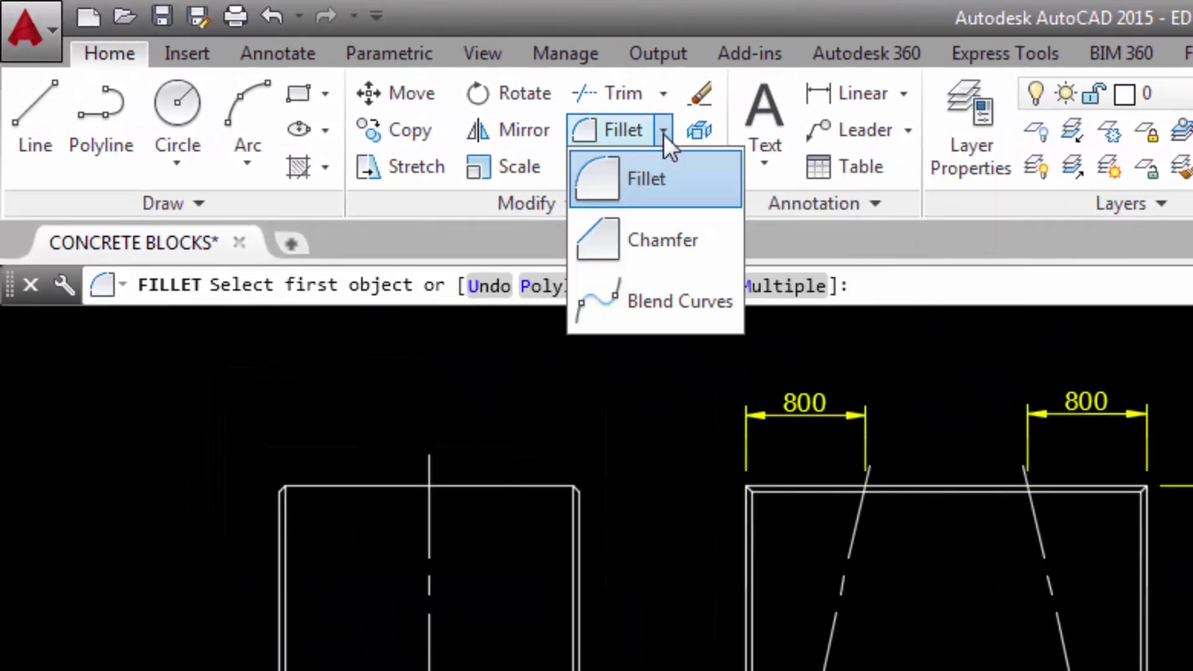
click(657, 252)
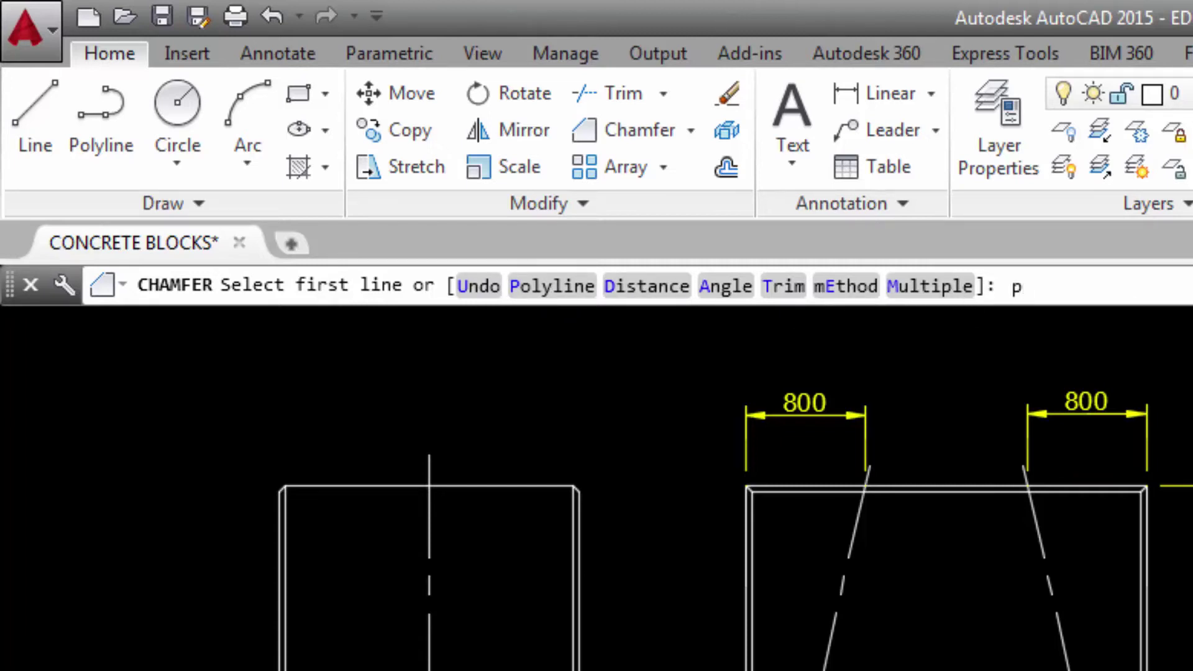
key(Return)
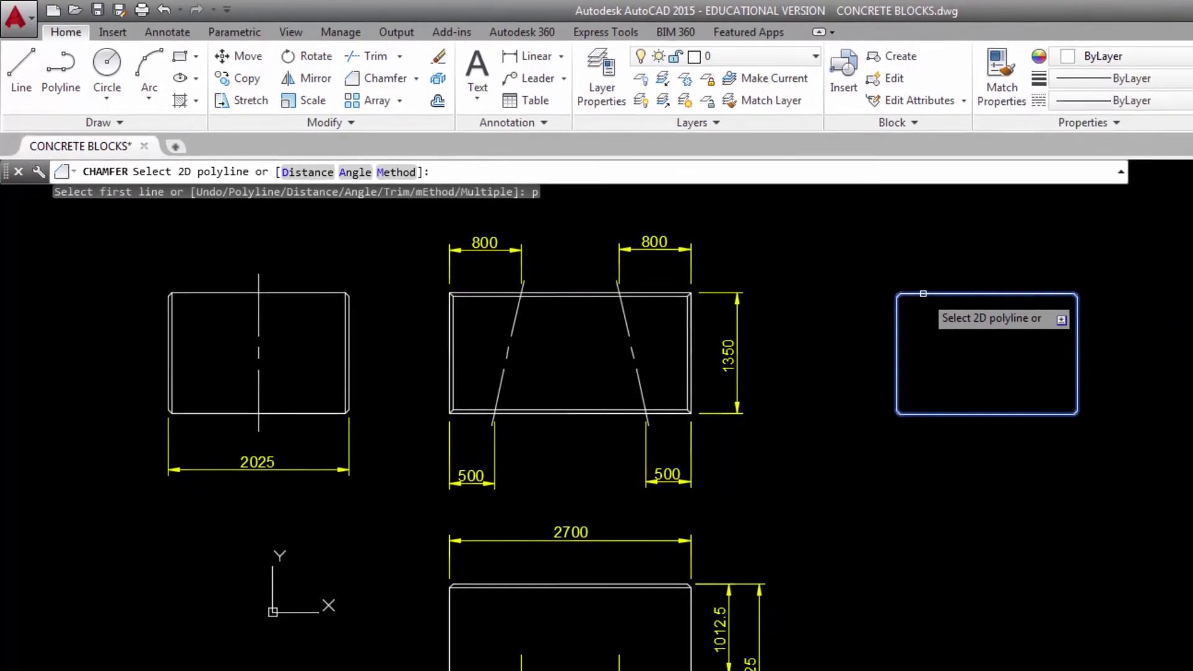
click(953, 304)
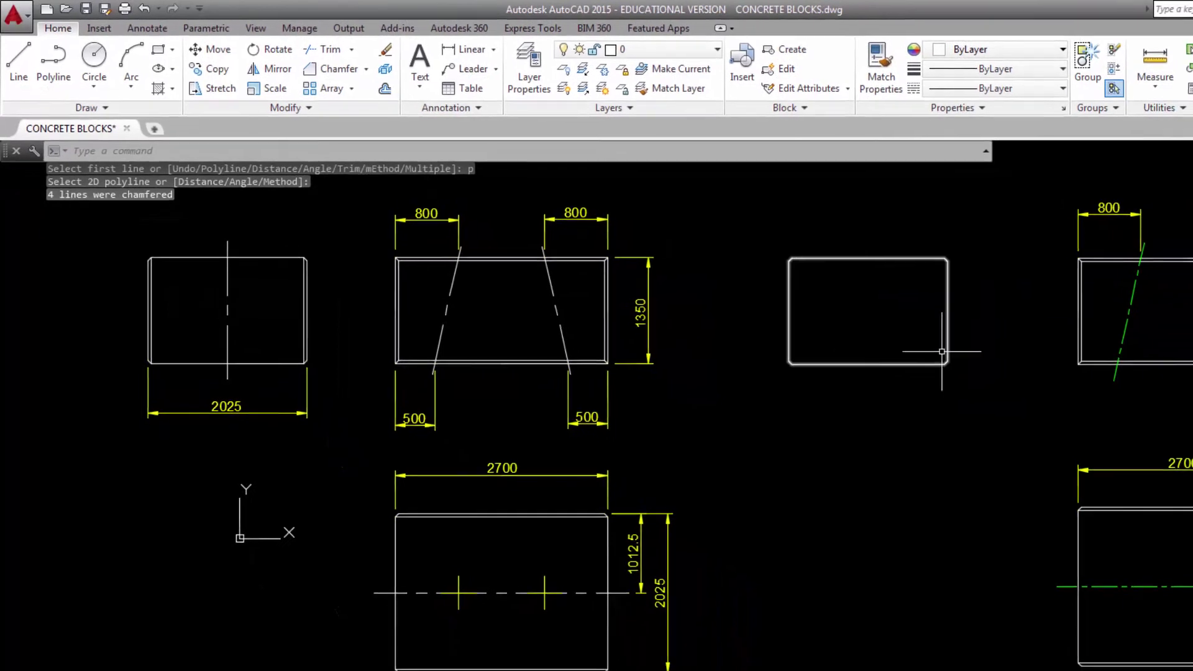
scroll(910, 368, up, 2)
scroll(794, 321, up, 2)
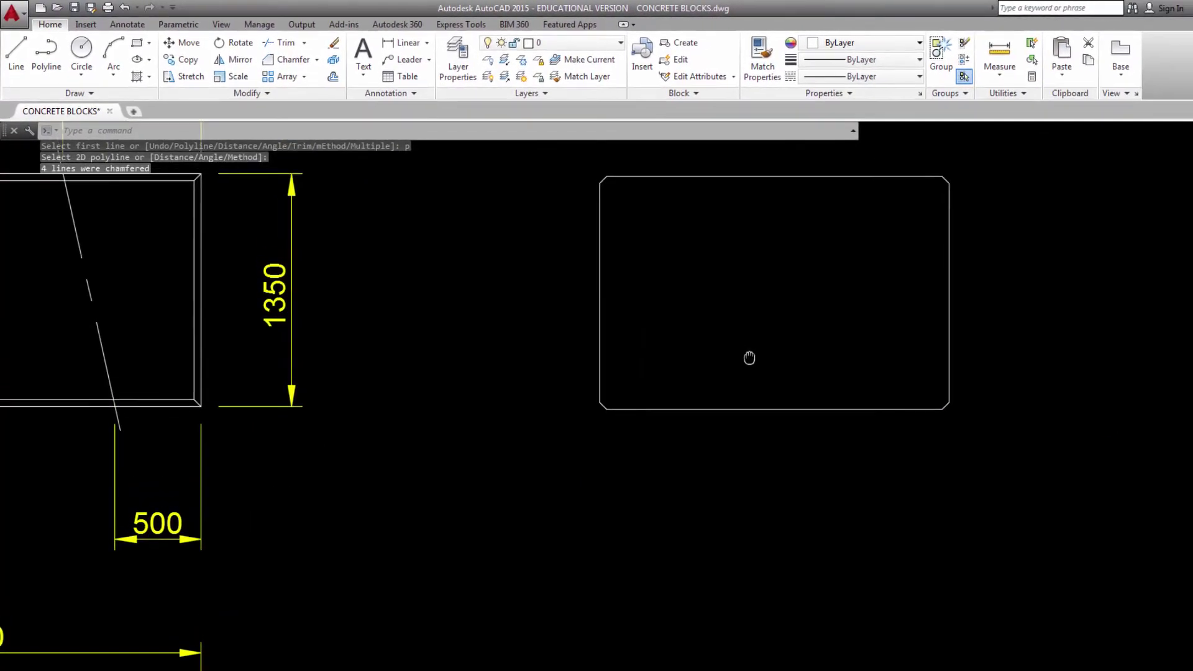
scroll(752, 351, down, 2)
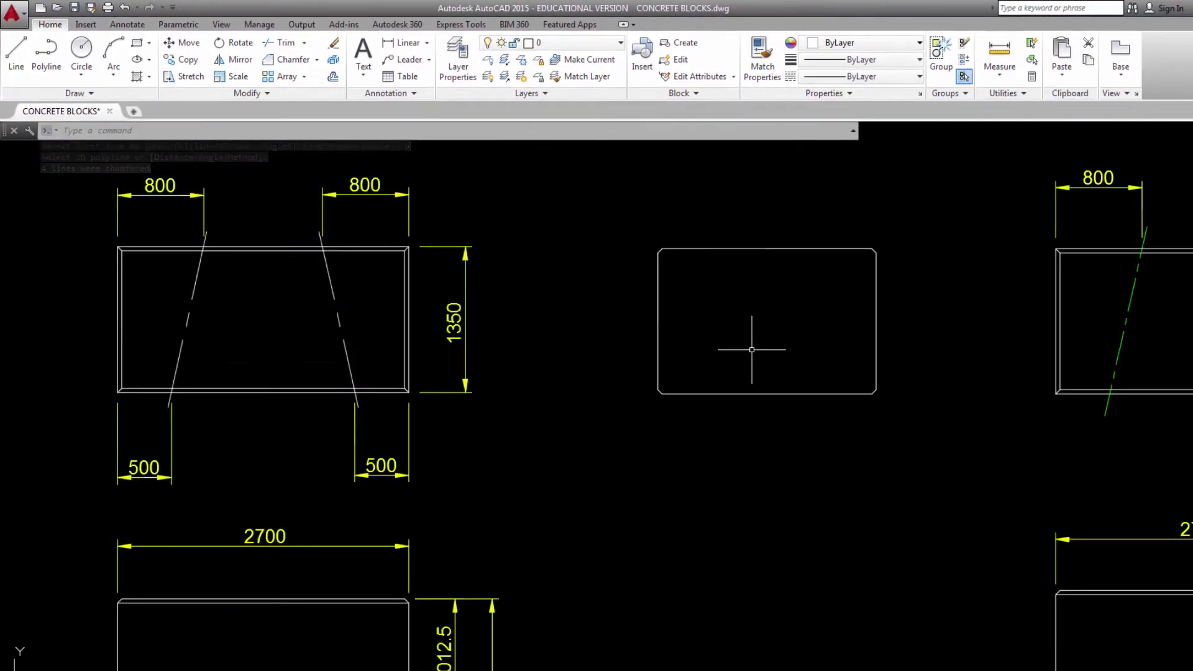
scroll(752, 346, down, 2)
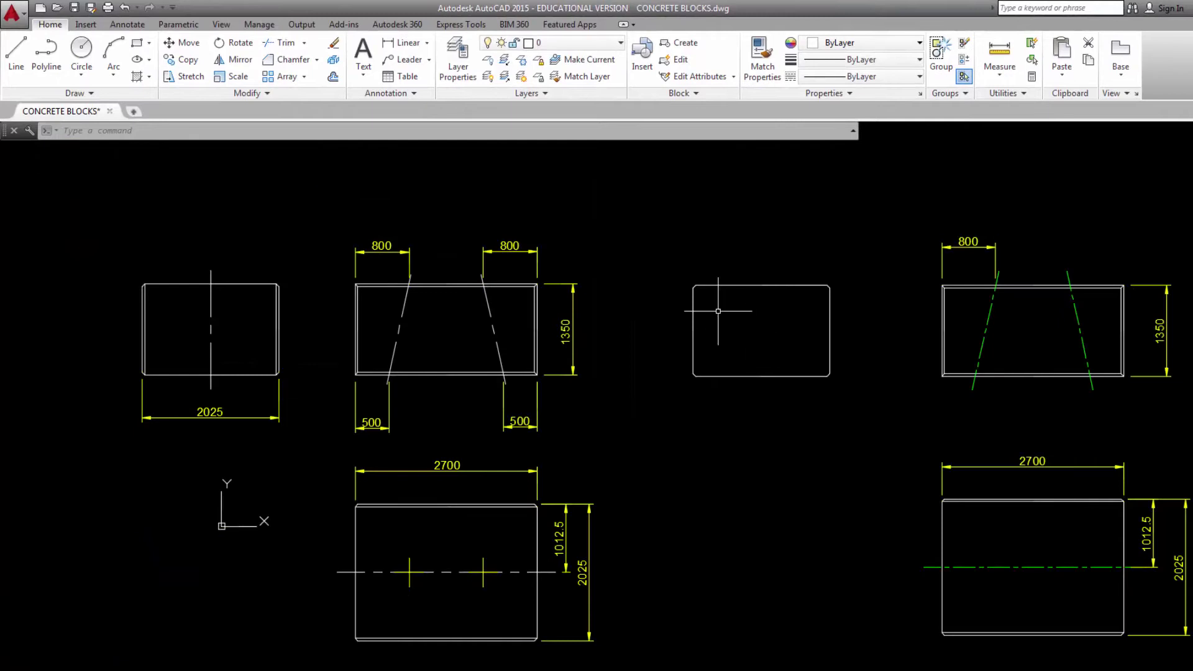
scroll(718, 310, up, 2)
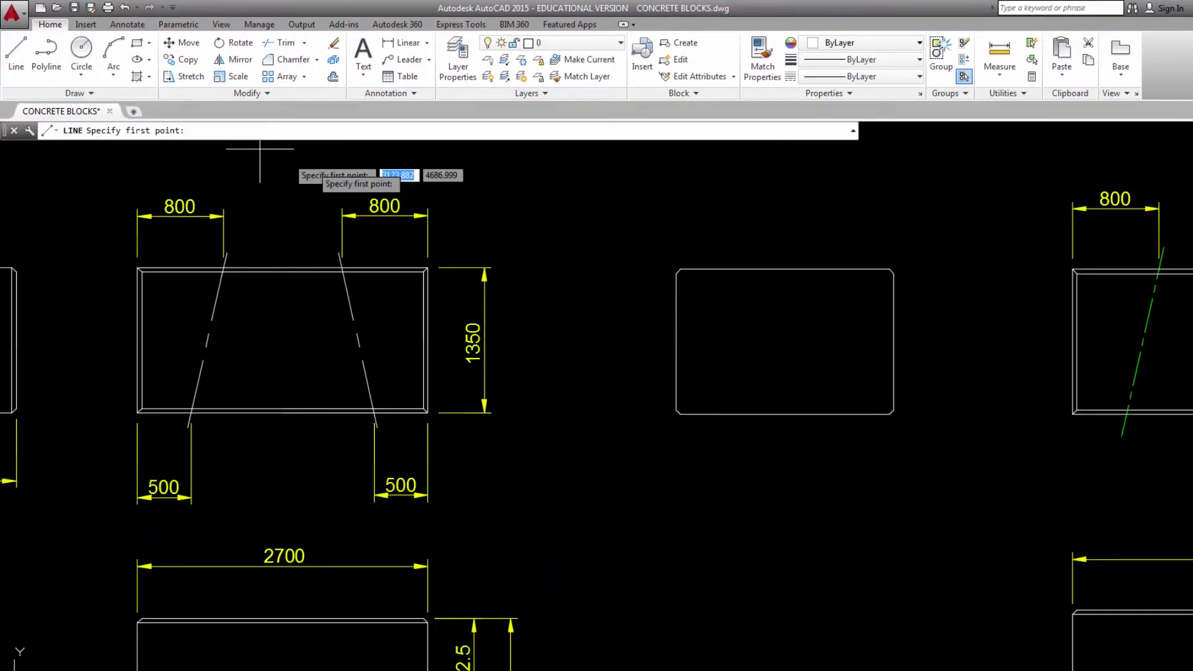
Draw a vertical edge line from the rectangle's top-left corner down to its bottom-left corner.
click(679, 270)
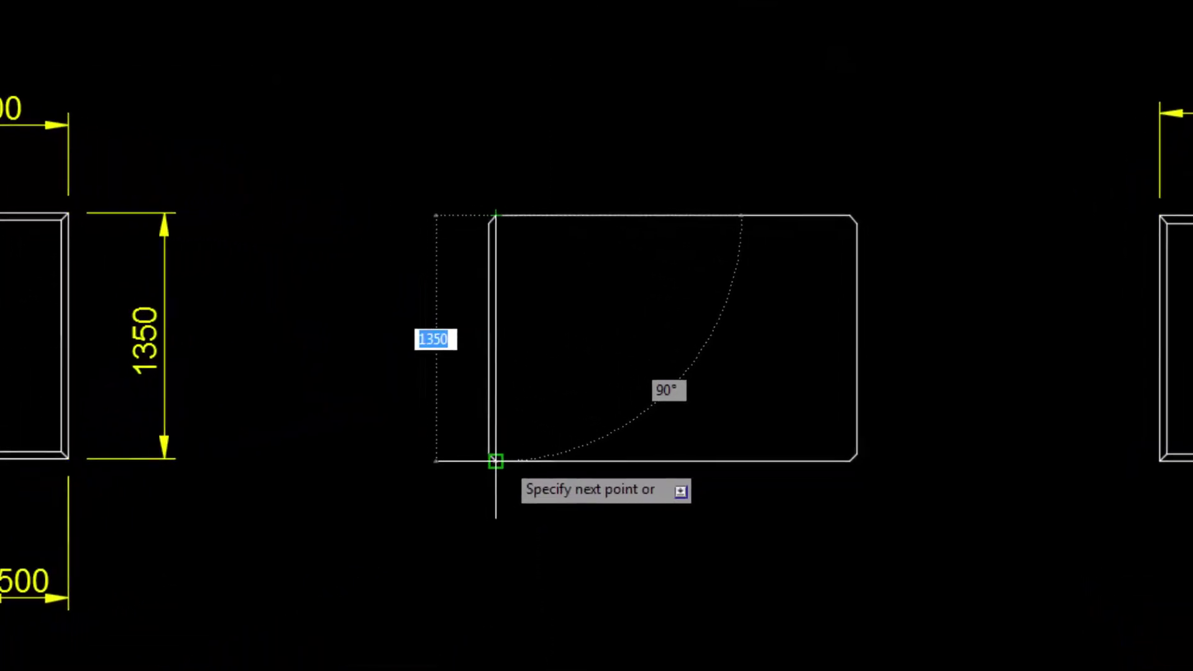
click(466, 469)
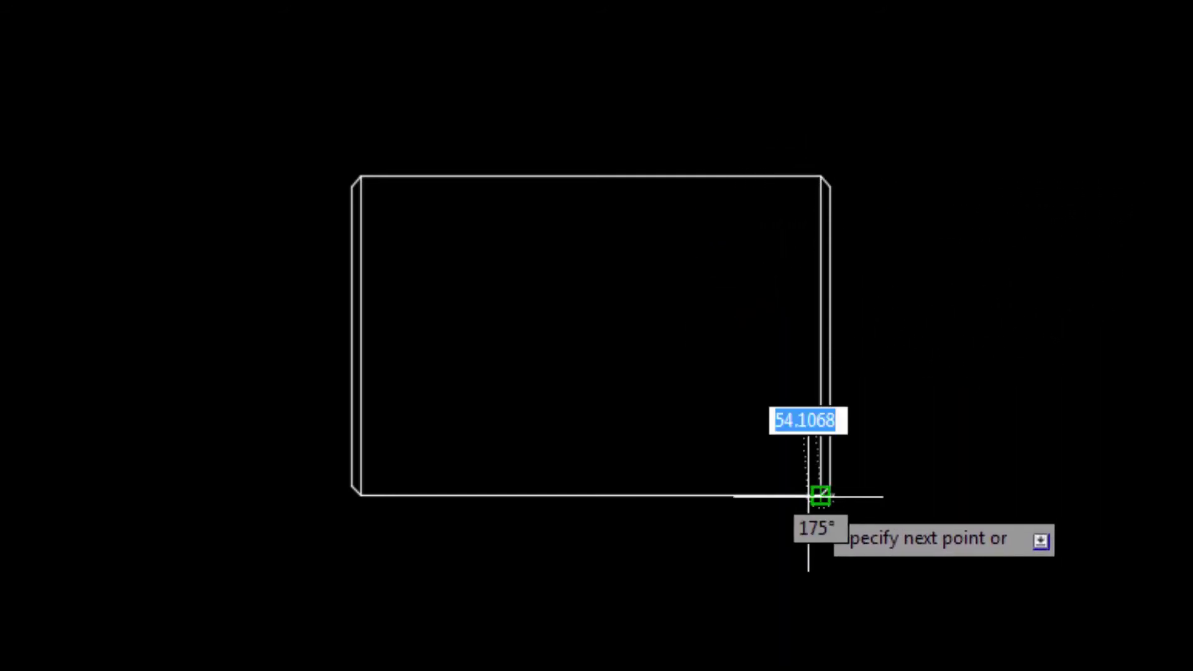
key(Escape)
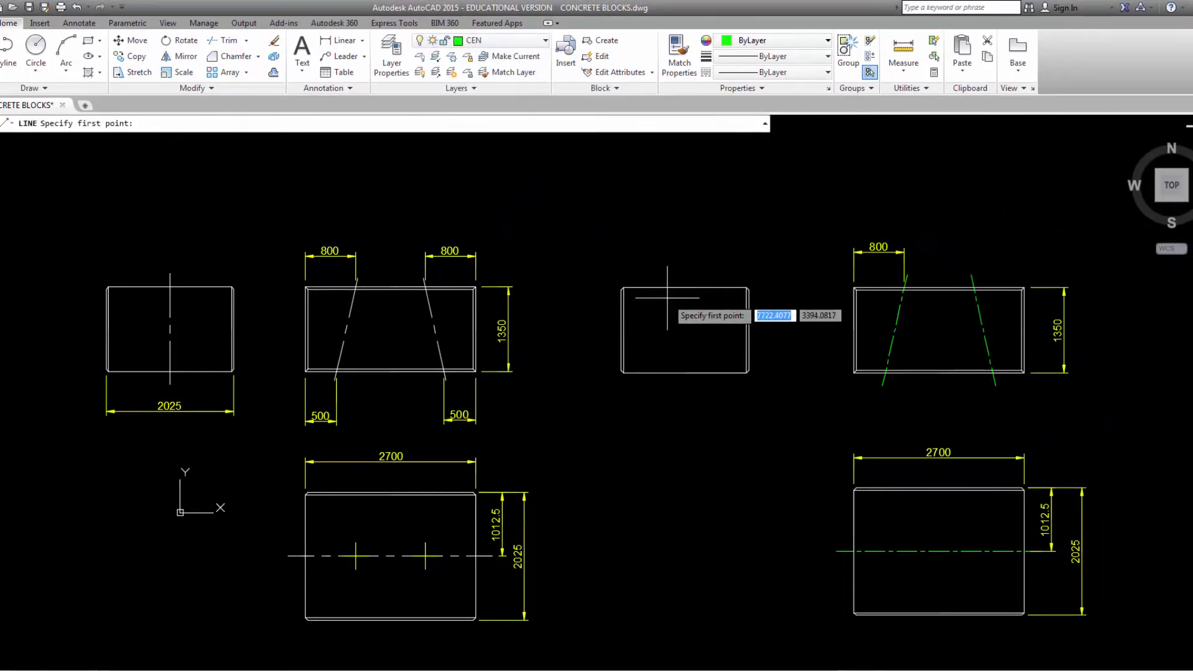
Draw a vertical line on layer CEN from the top-edge midpoint to the bottom-edge midpoint.
click(685, 287)
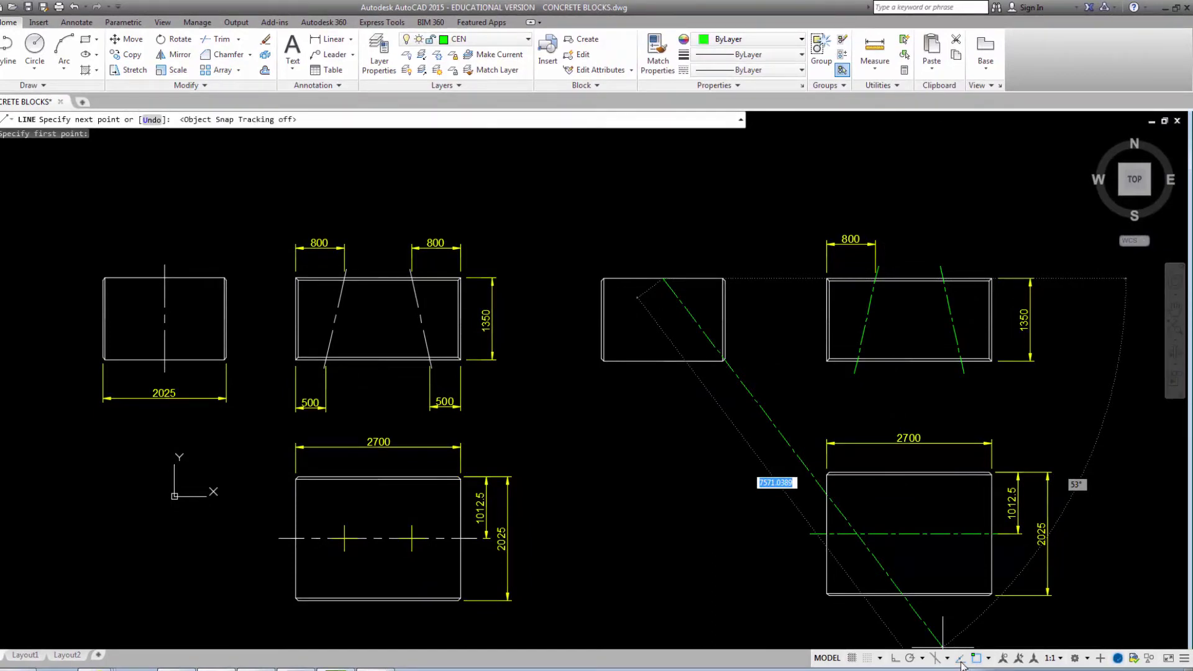
click(664, 363)
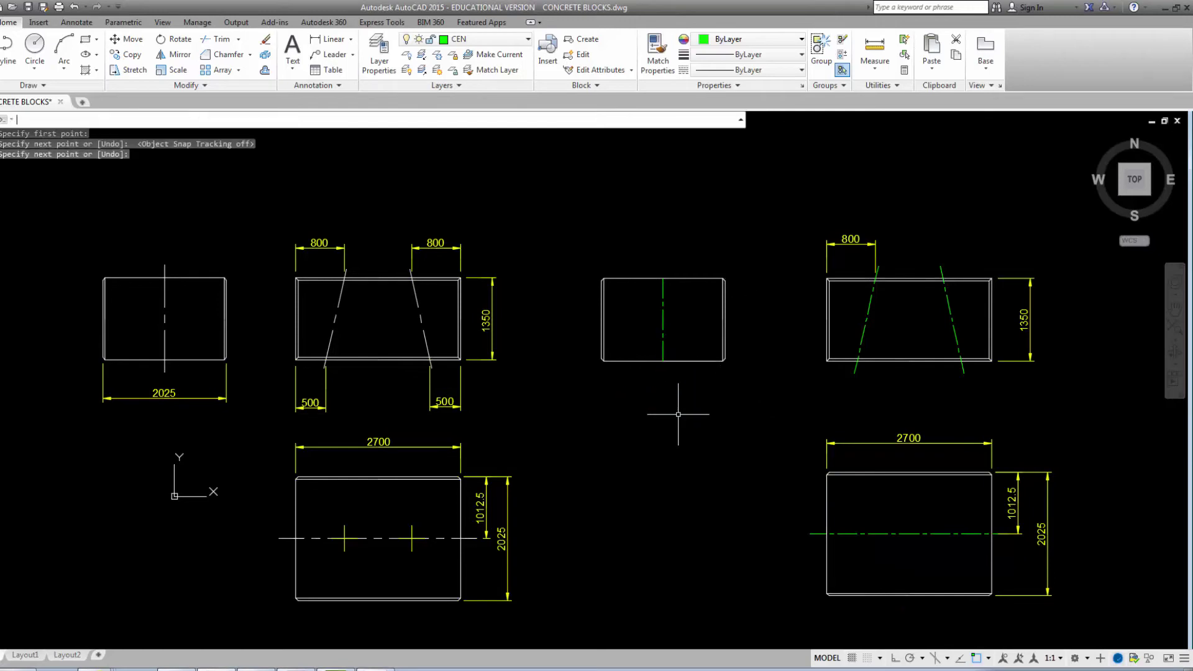
key(Return)
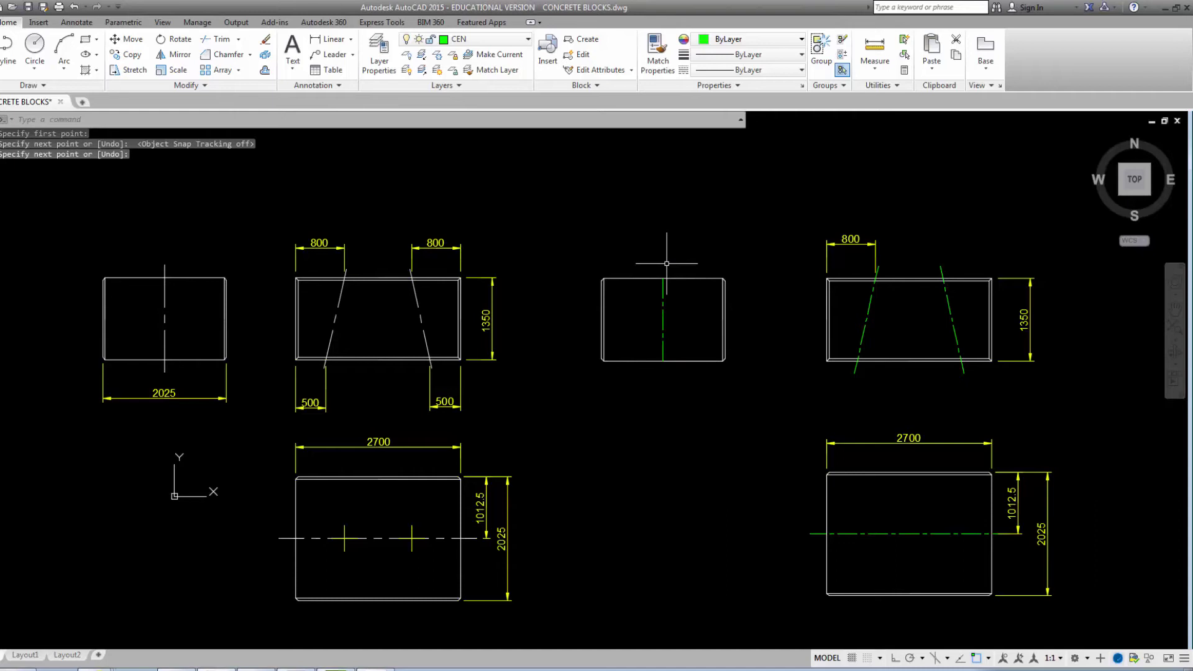
Scale the green centerline by 1.3 about its midpoint.
click(176, 70)
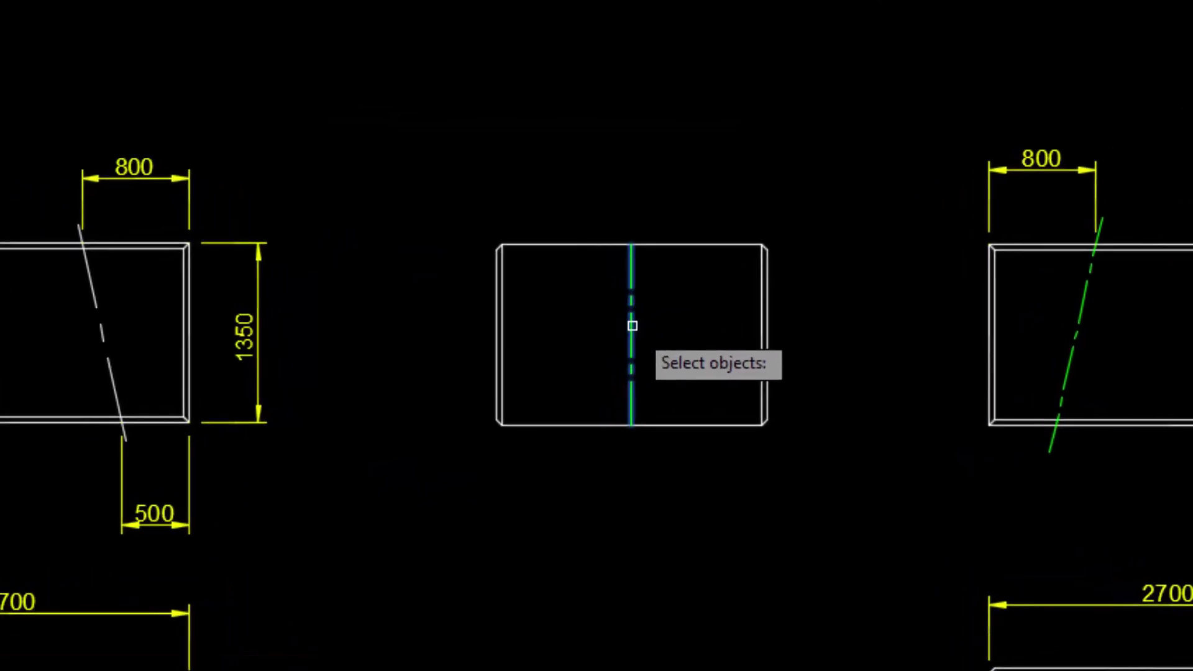
click(632, 326)
key(Return)
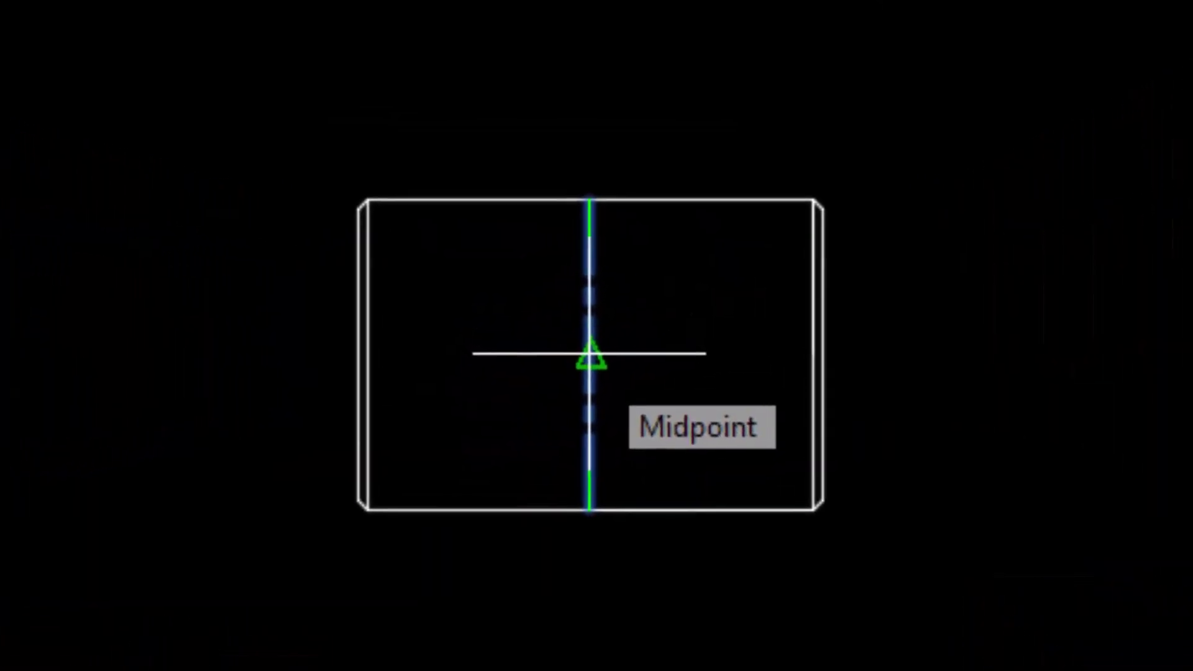
click(589, 354)
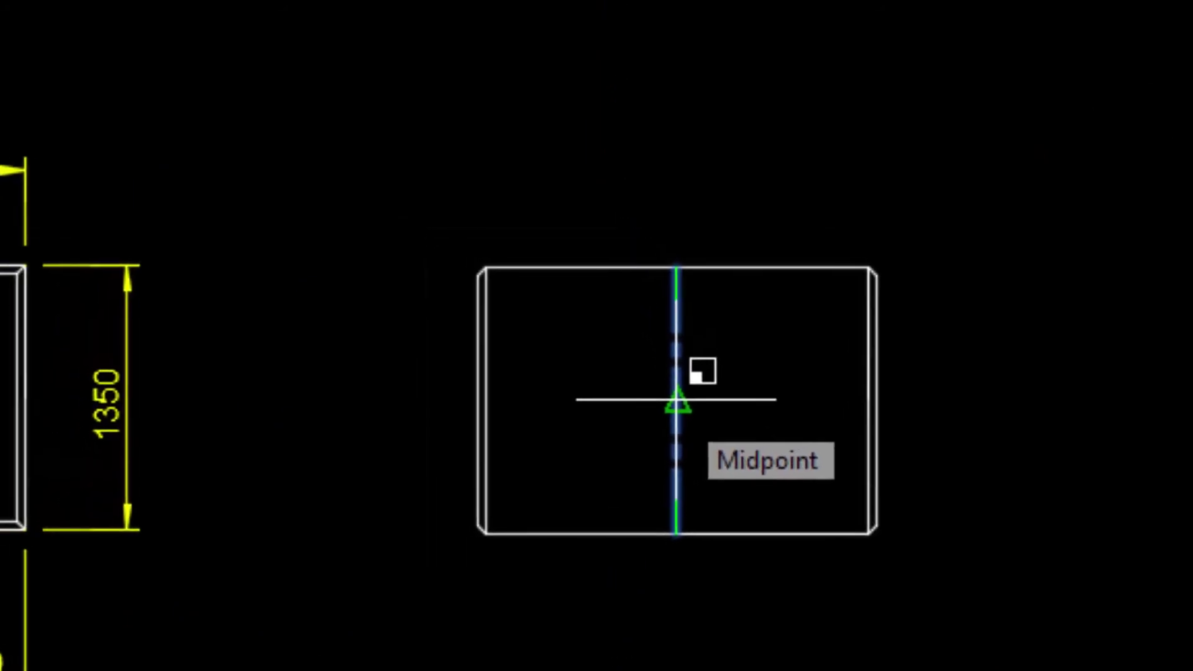
click(678, 400)
text(1.3)
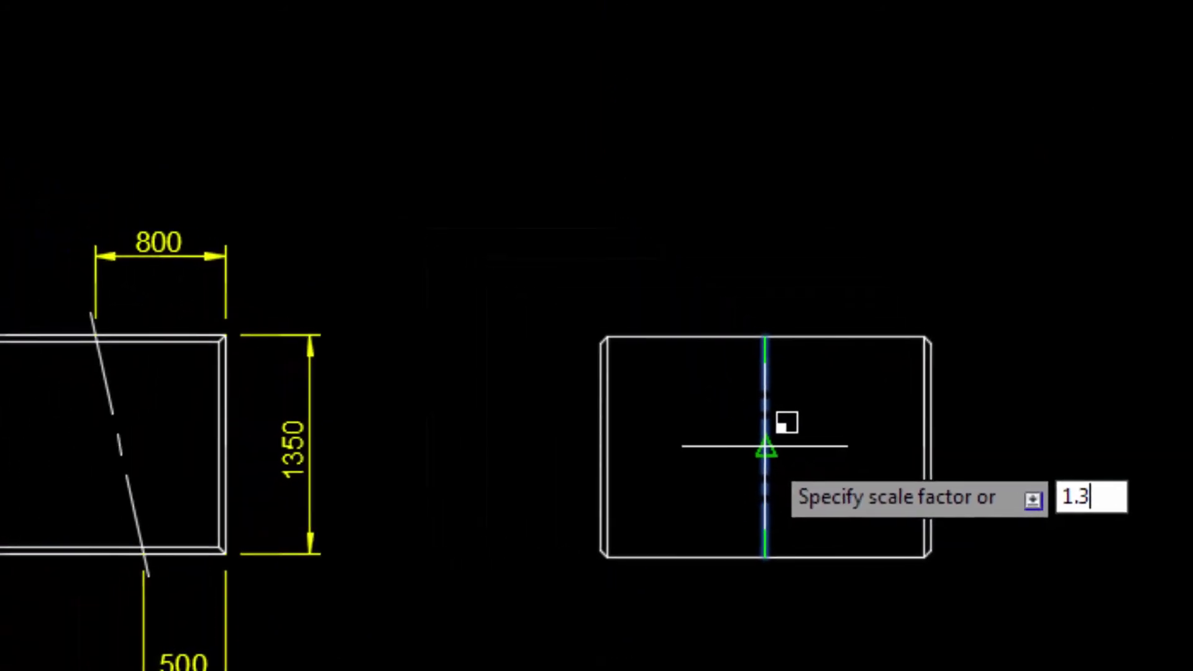
key(Return)
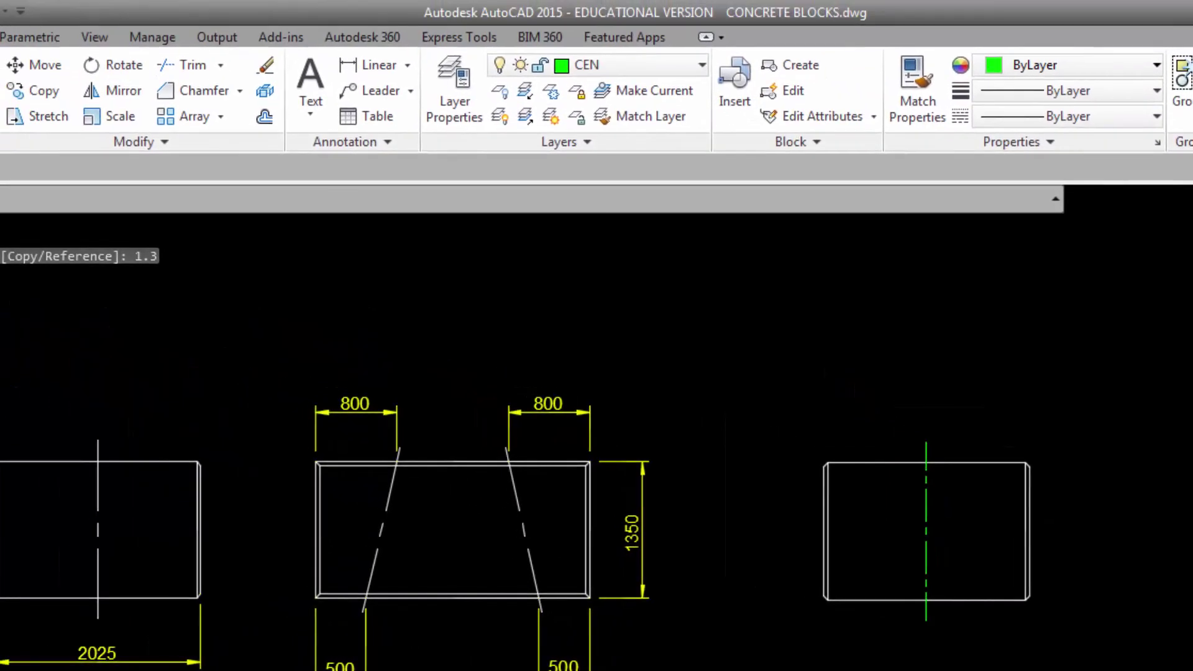
click(703, 64)
Make DM2 the current layer and start a Linear dimension.
click(640, 214)
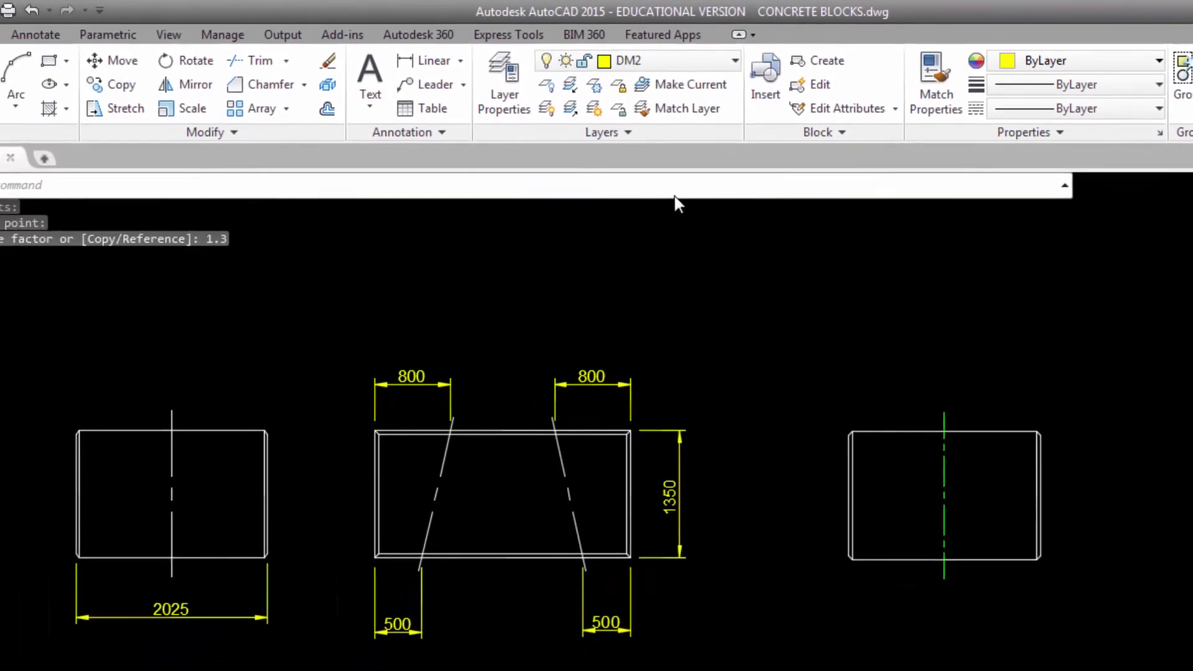
click(37, 38)
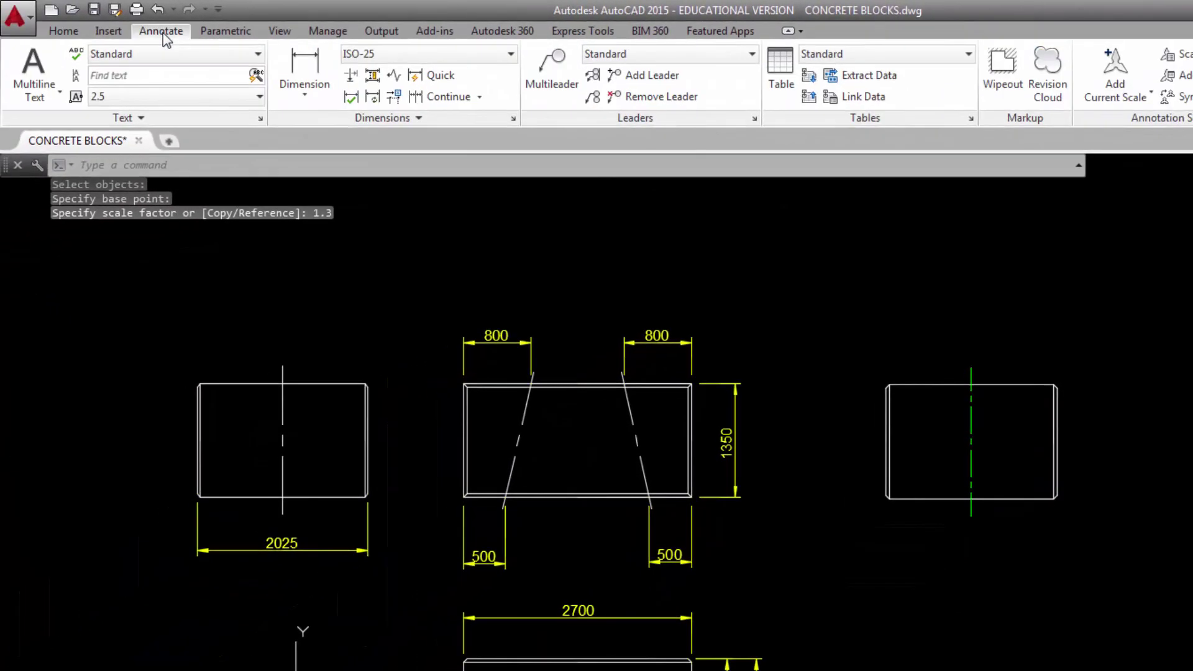
click(304, 87)
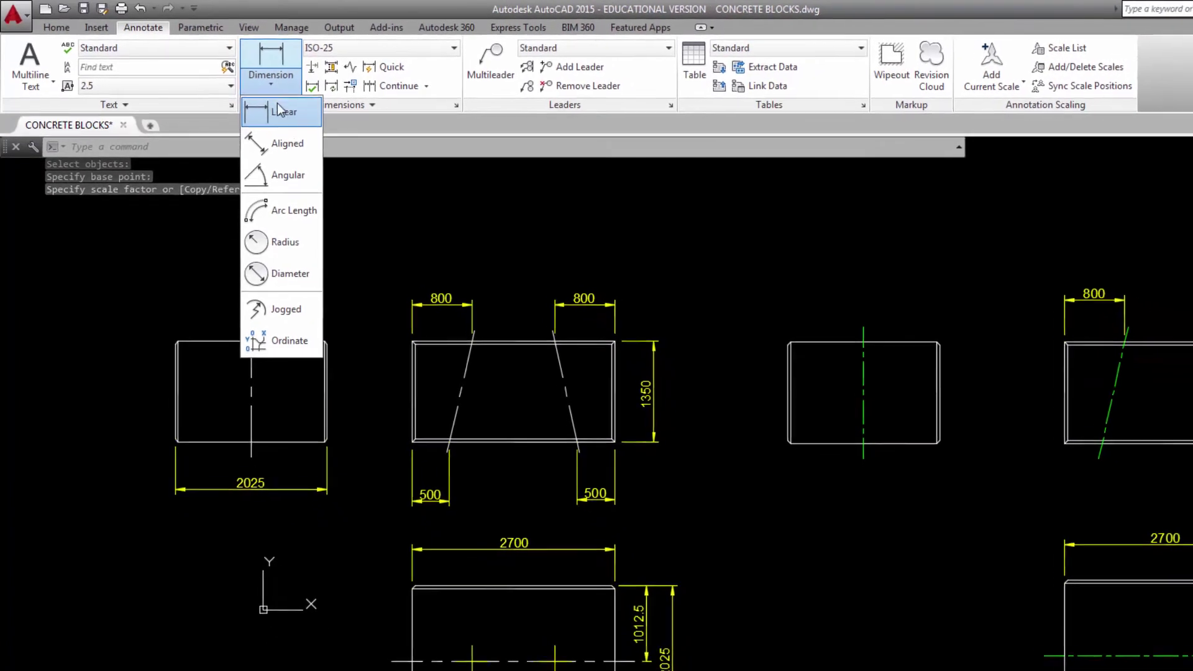
click(280, 111)
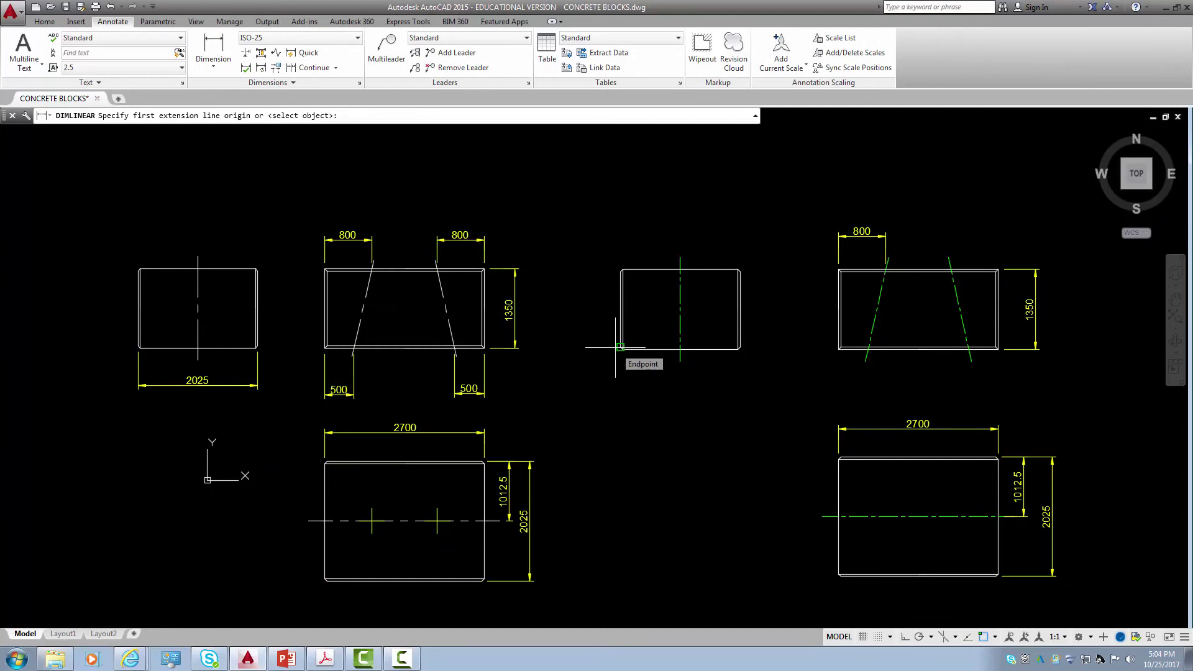
Dimension the rectangle's 2025 width between its bottom corners, placing the line below it.
scroll(616, 348, up, 8)
middle_drag(634, 353, 179, 367)
scroll(179, 366, up, 2)
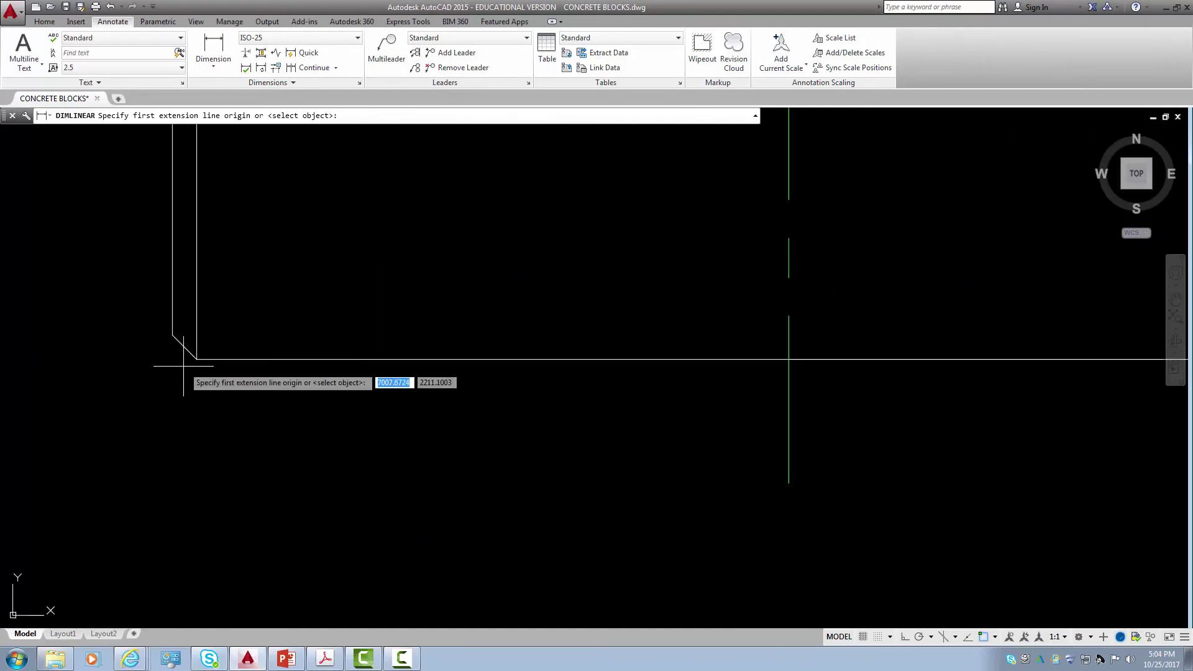
click(172, 336)
middle_drag(797, 430, 733, 434)
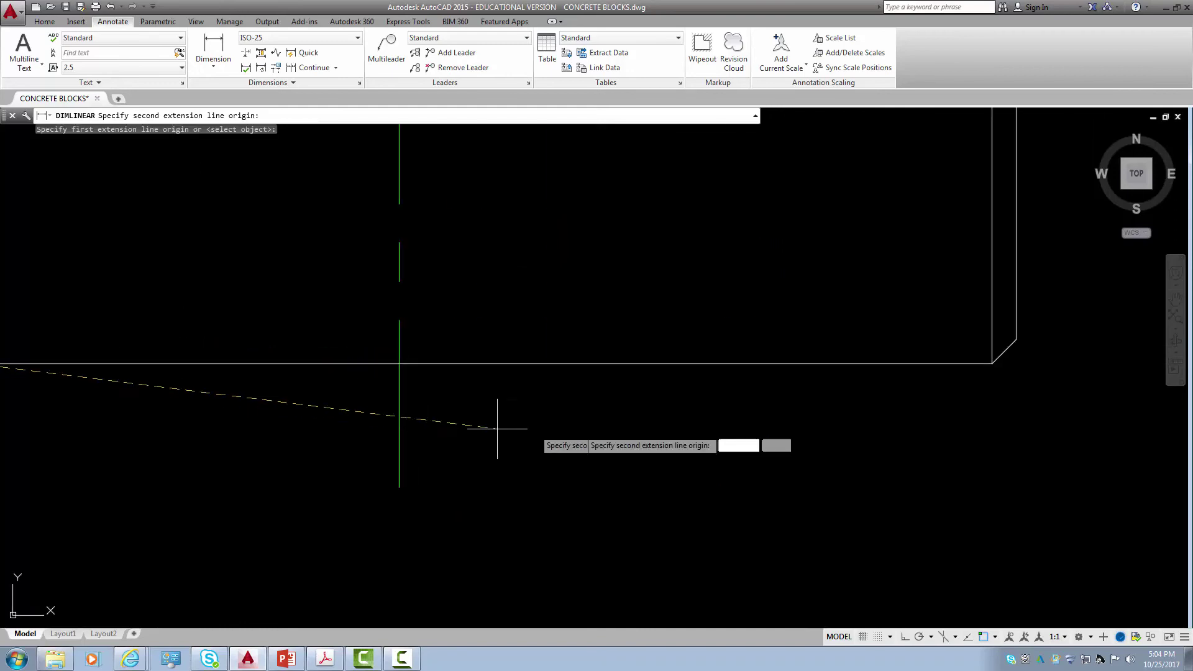
click(1014, 341)
scroll(976, 354, down, 5)
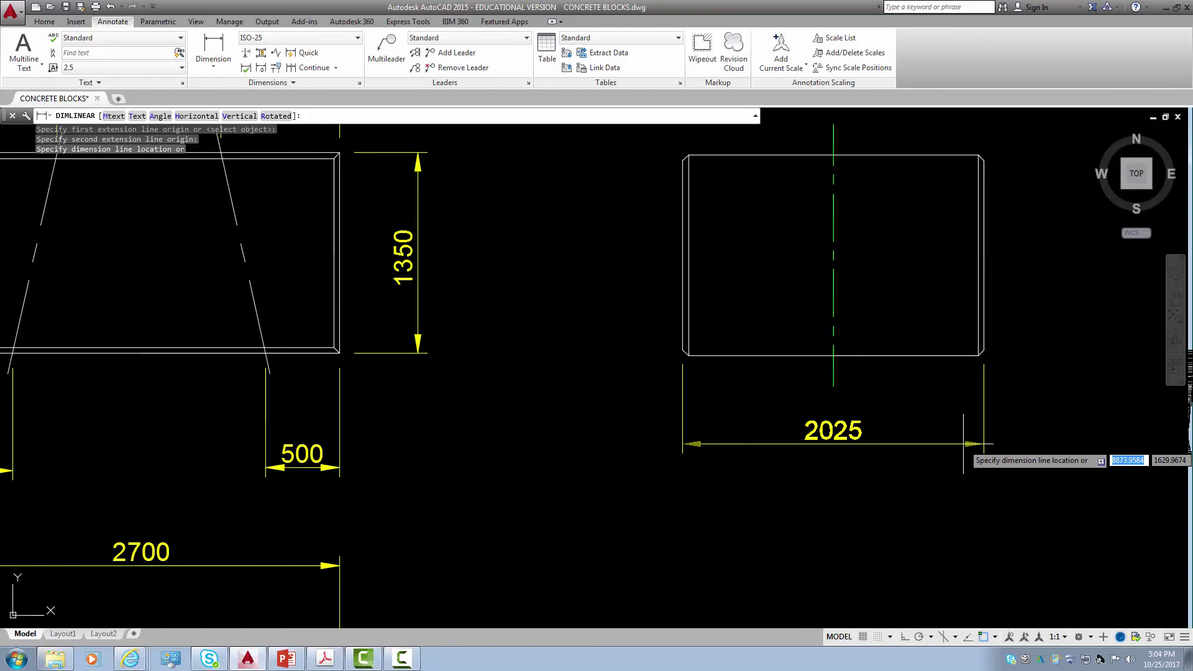
middle_drag(963, 443, 598, 439)
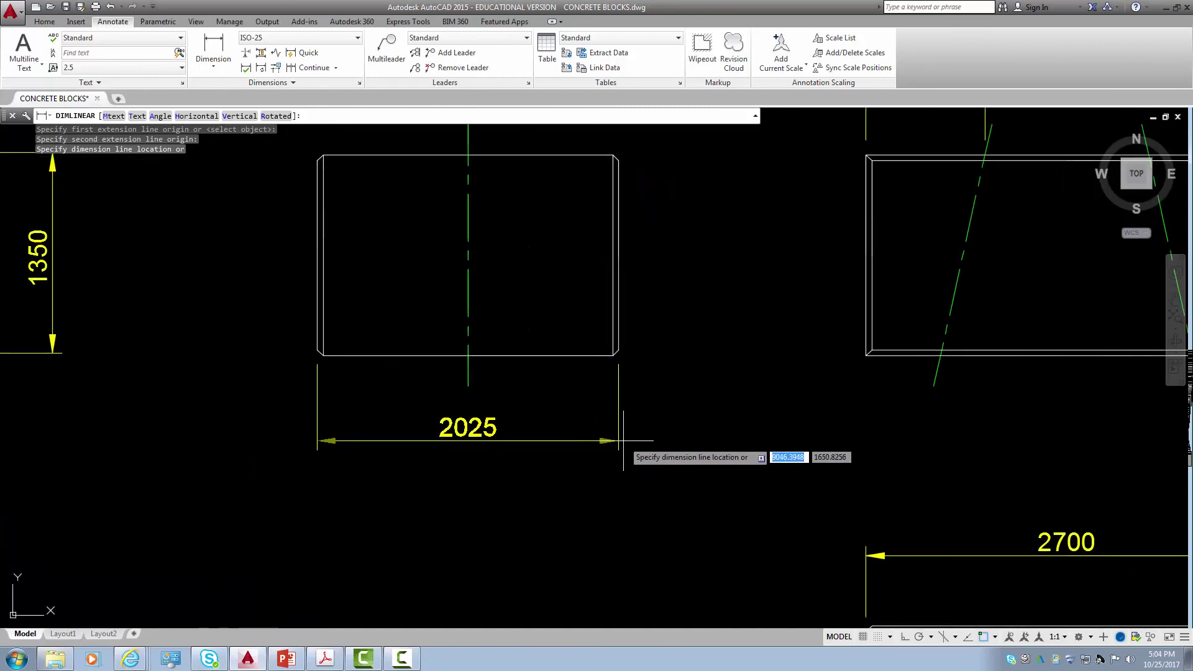
scroll(622, 440, down, 5)
scroll(623, 440, up, 2)
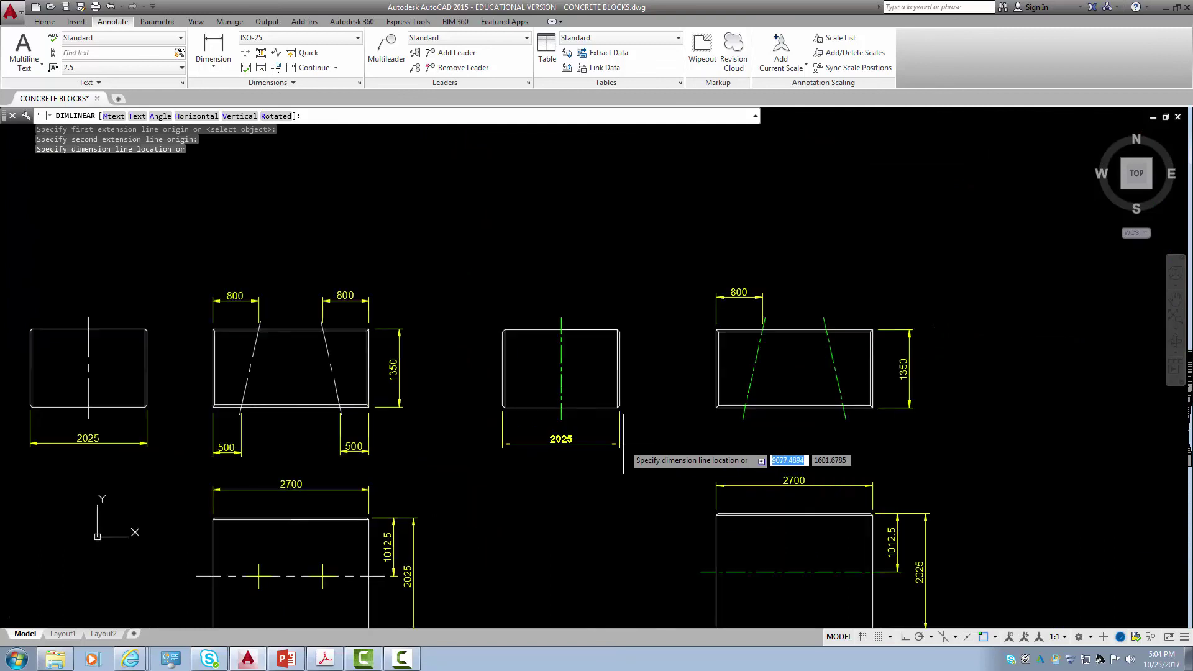
click(623, 443)
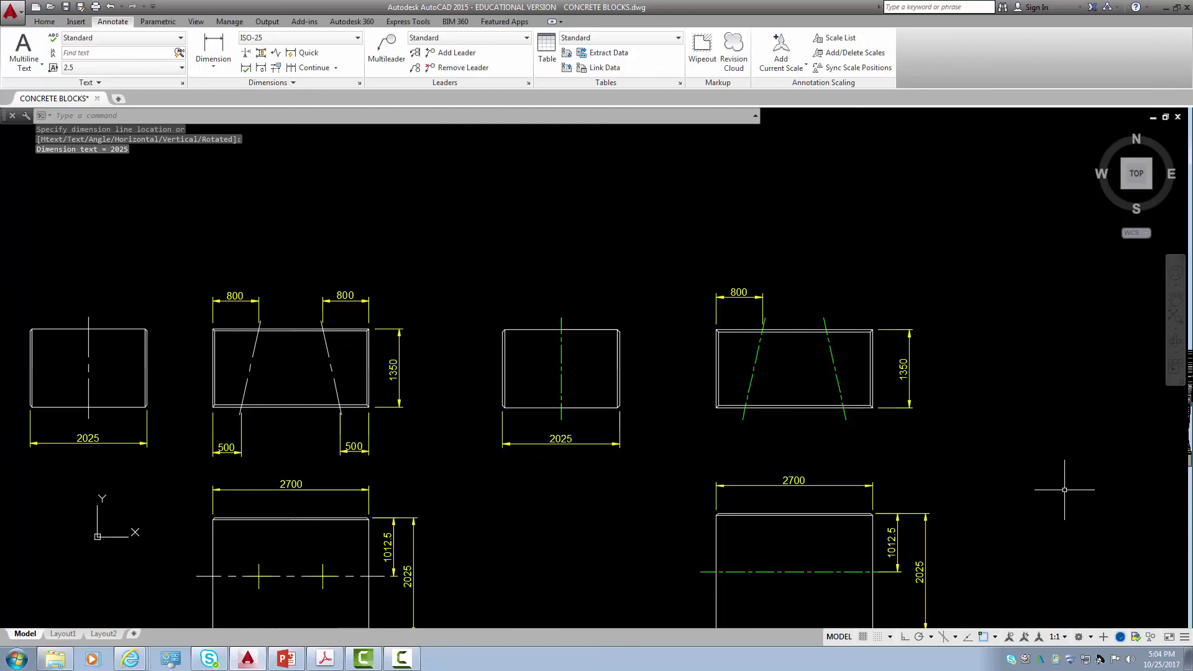